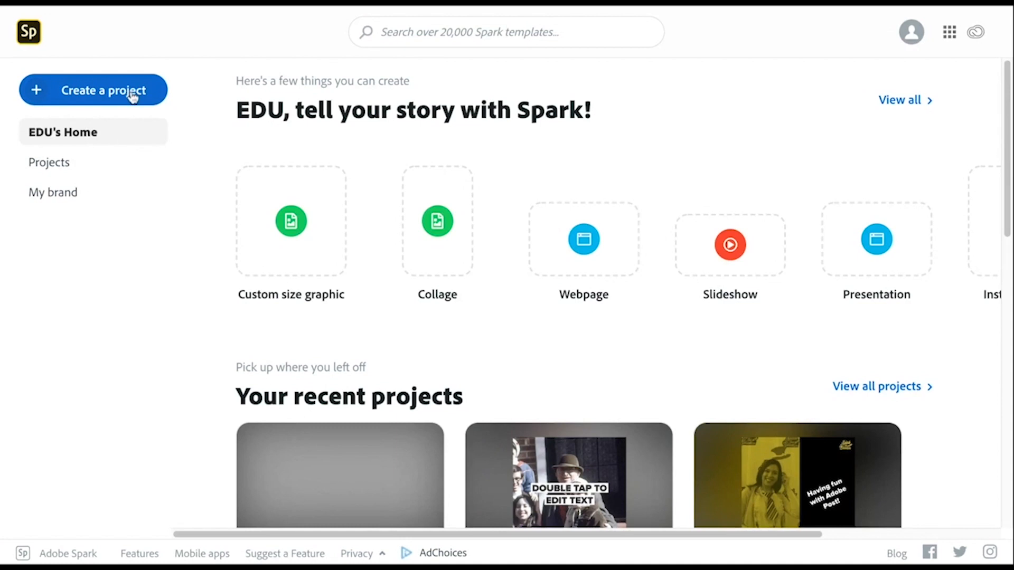
# - Start a new webpage project
pyautogui.click(132, 96)
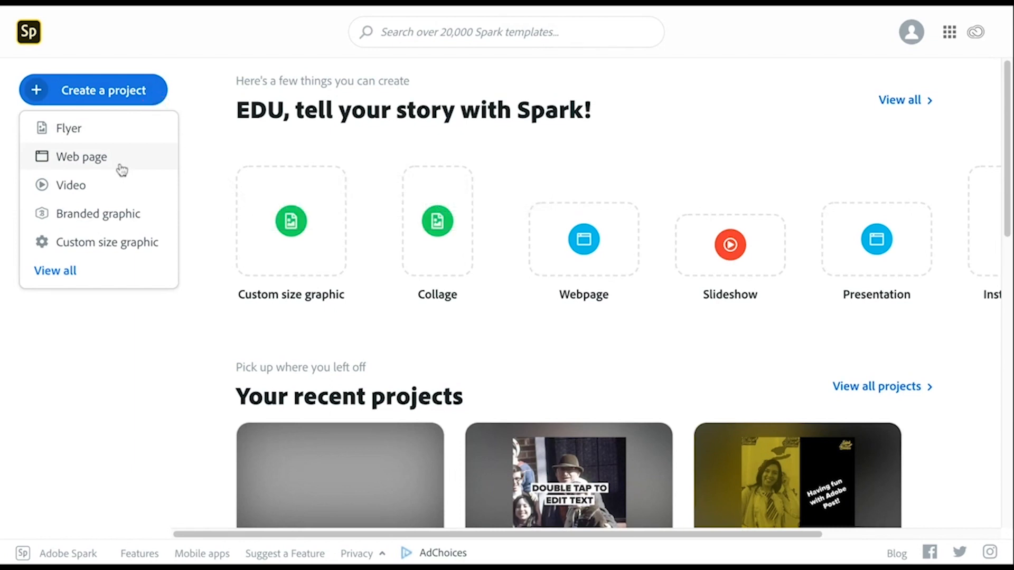
pyautogui.click(203, 83)
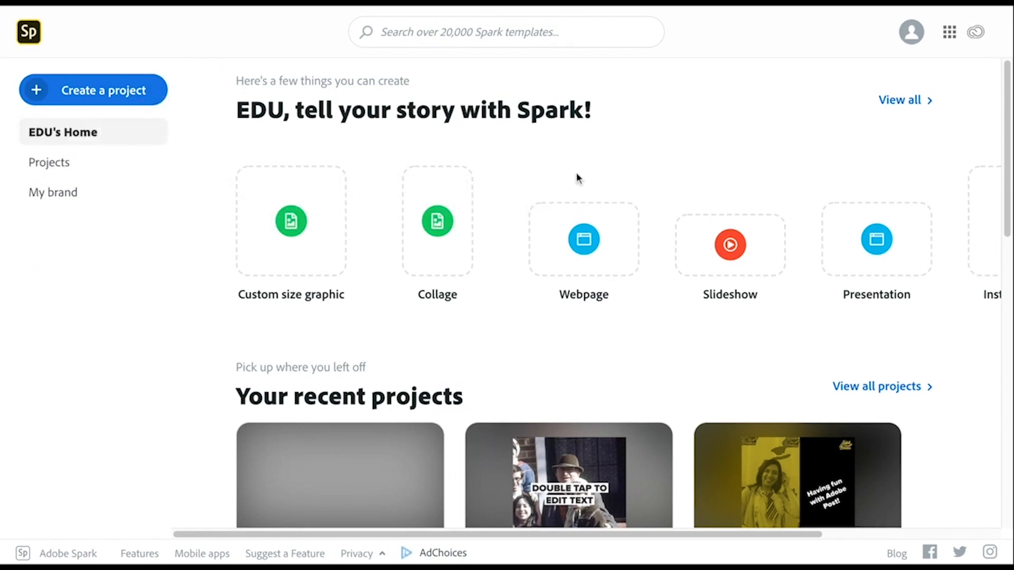
pyautogui.click(614, 234)
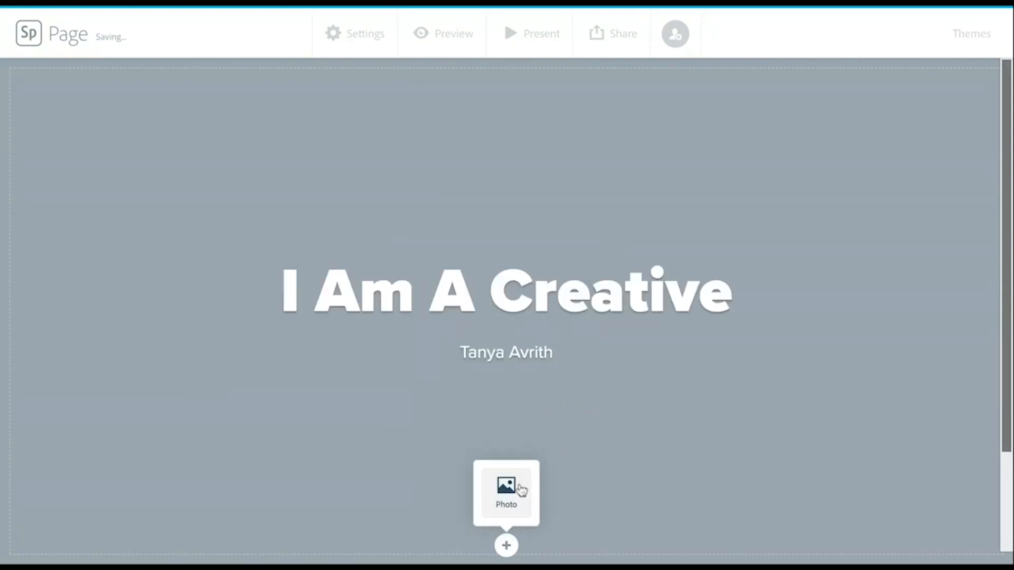
# - Search the free photos for "Creative" and set the sticky-note board photo as the title section's background
pyautogui.click(522, 490)
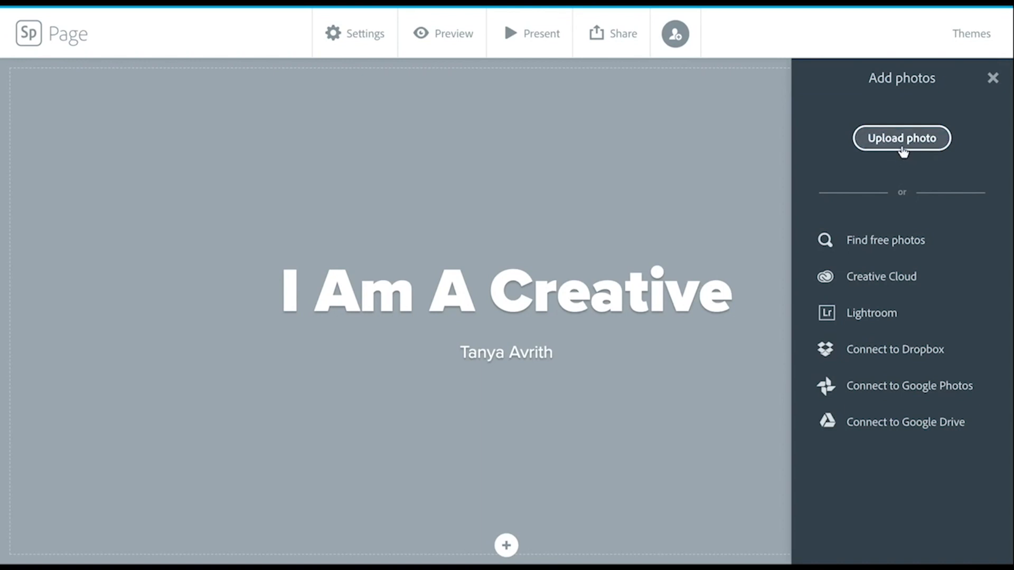
pyautogui.click(871, 251)
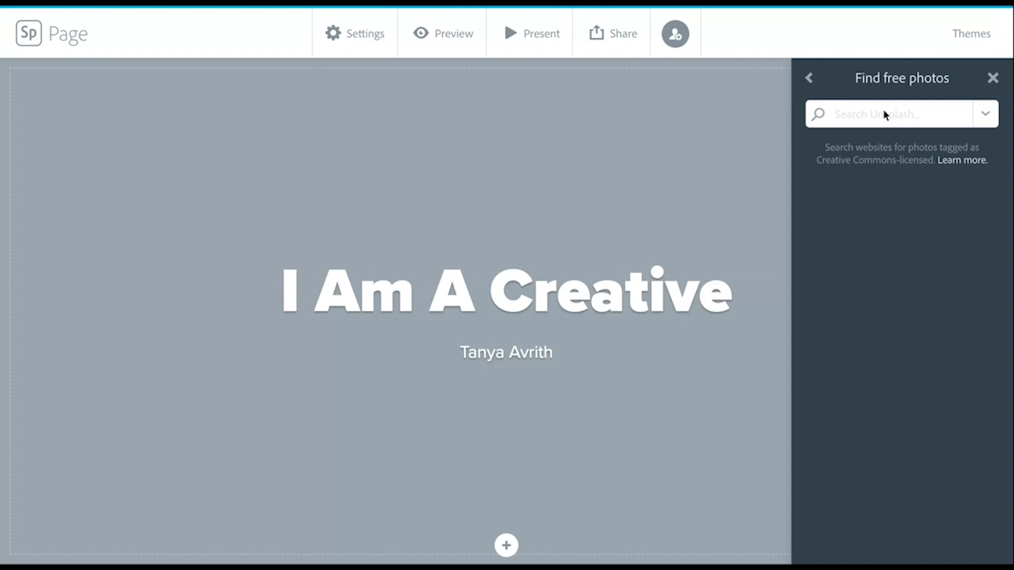
pyautogui.write('Creative')
pyautogui.press('Return')
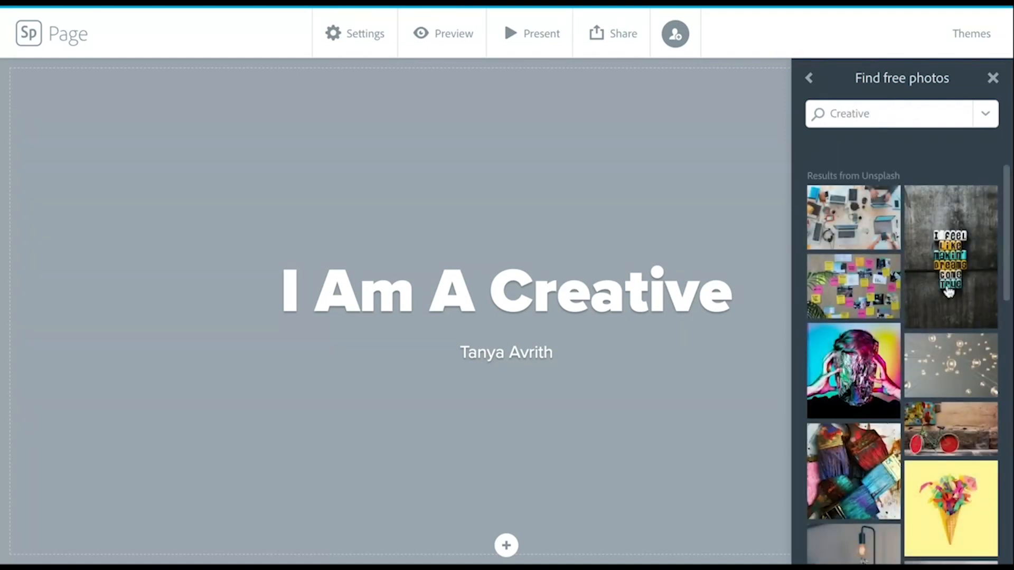
pyautogui.click(872, 294)
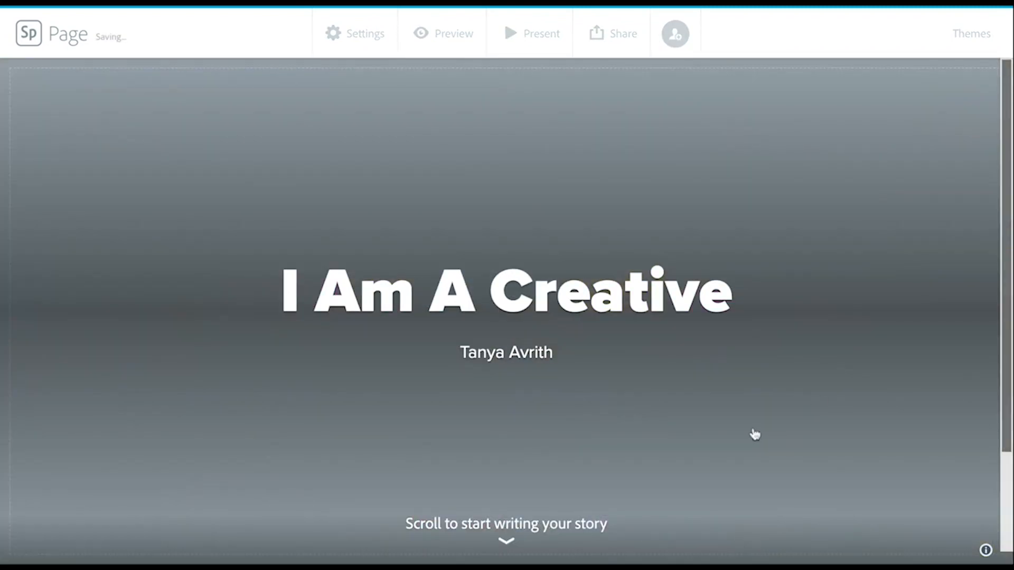
# - Add a glideshow below the title section using the photo of a light bulb above an open hand, and save it
pyautogui.scroll(-3, 754, 433)
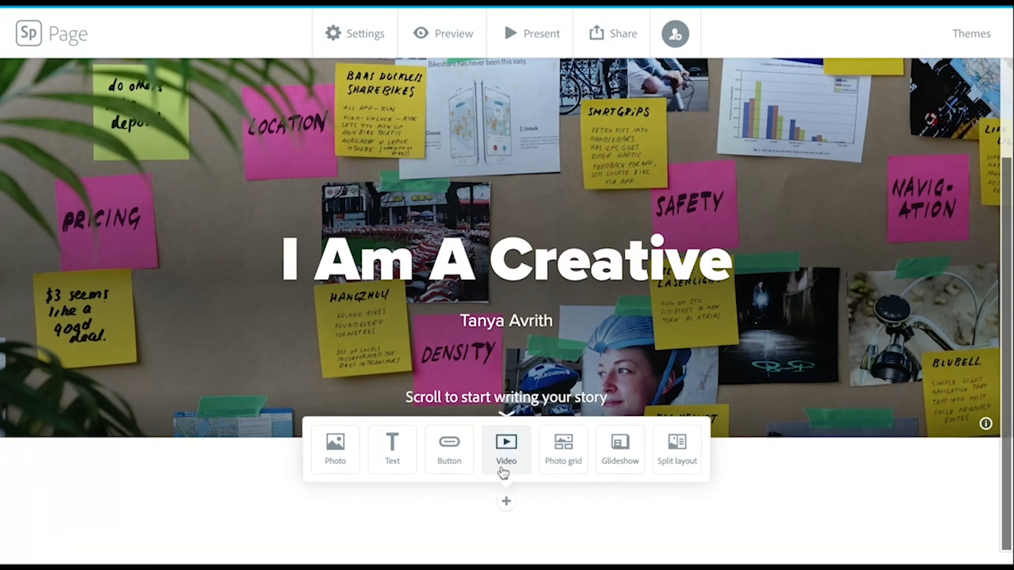
pyautogui.click(609, 463)
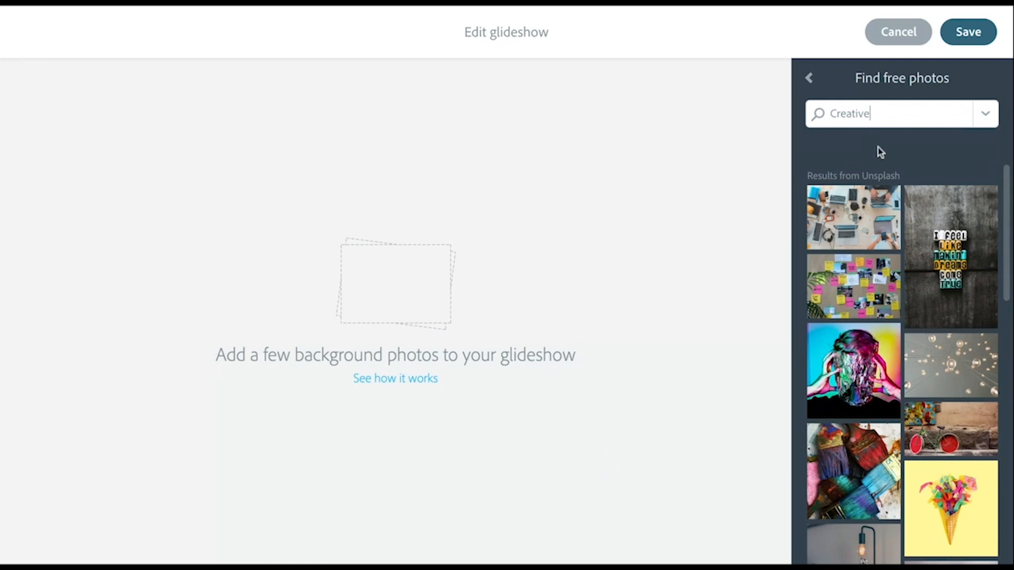
pyautogui.scroll(-3, 914, 322)
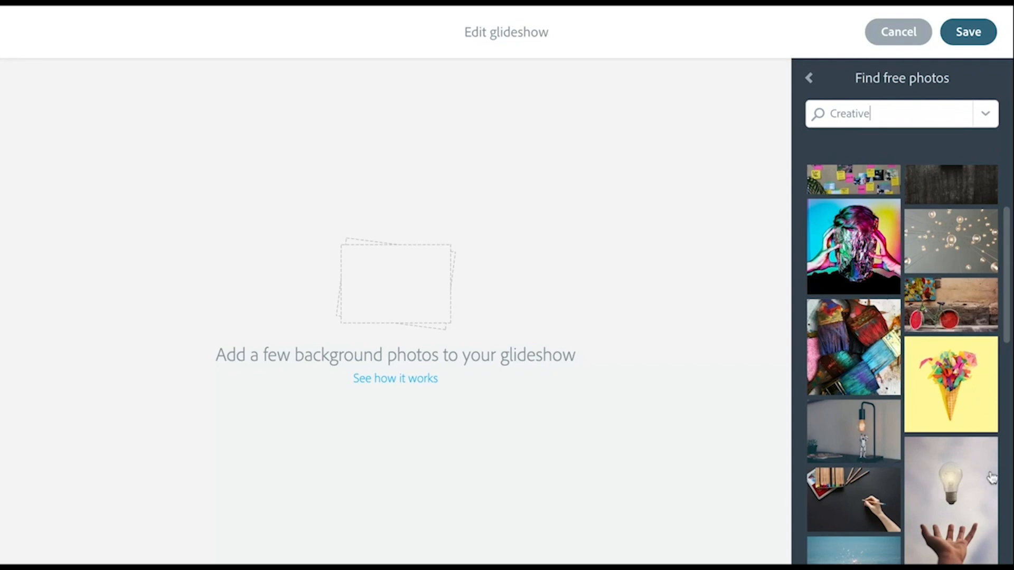
pyautogui.click(978, 489)
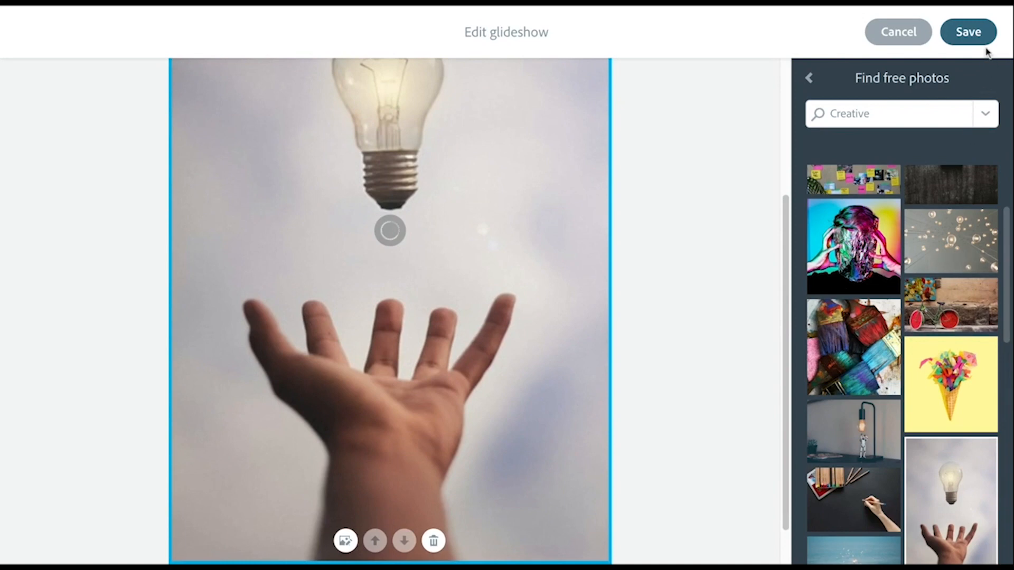
pyautogui.click(982, 40)
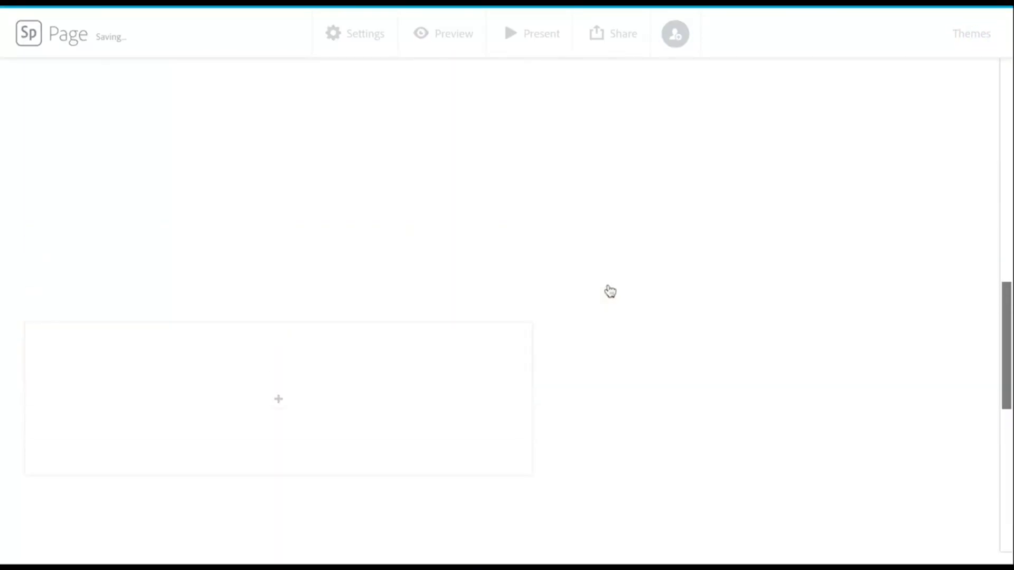
# - Add the text "I AM A CREATIVE..." to the content box over the light bulb glideshow
pyautogui.scroll(5, 610, 291)
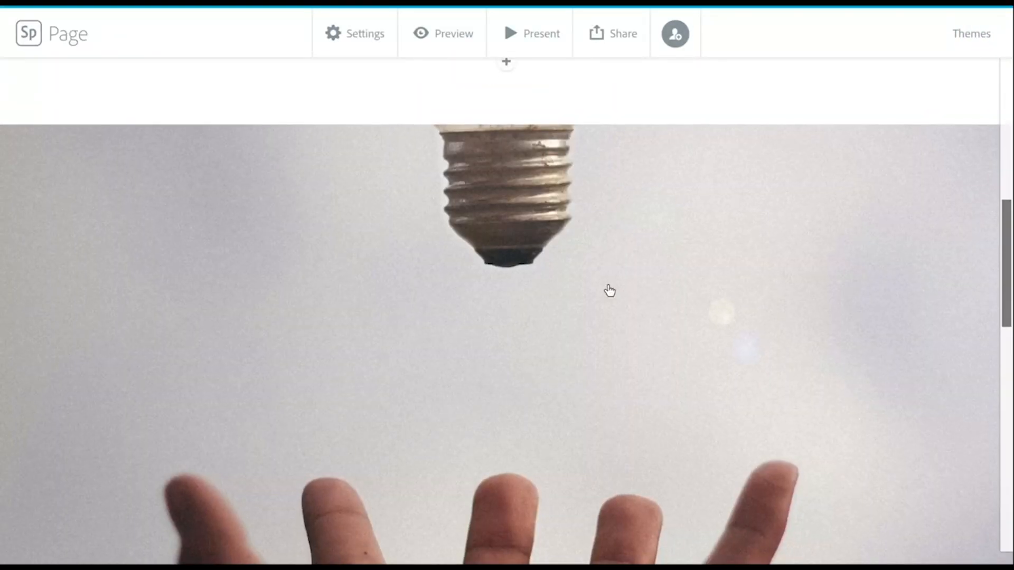
pyautogui.scroll(-8, 610, 291)
pyautogui.moveTo(444, 307); pyautogui.dragTo(509, 317)
pyautogui.click(505, 312)
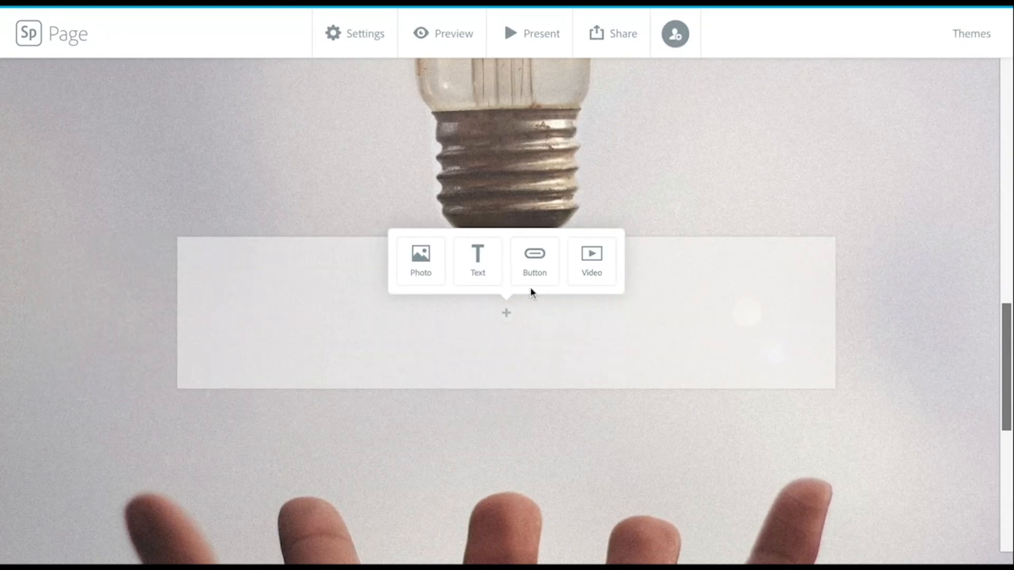
pyautogui.click(476, 281)
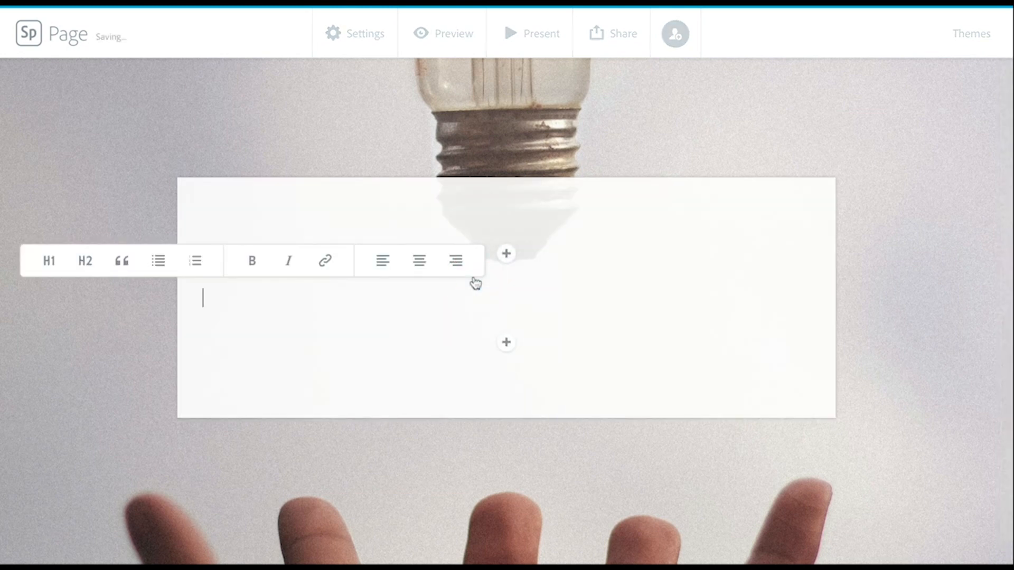
pyautogui.write('I AM A C')
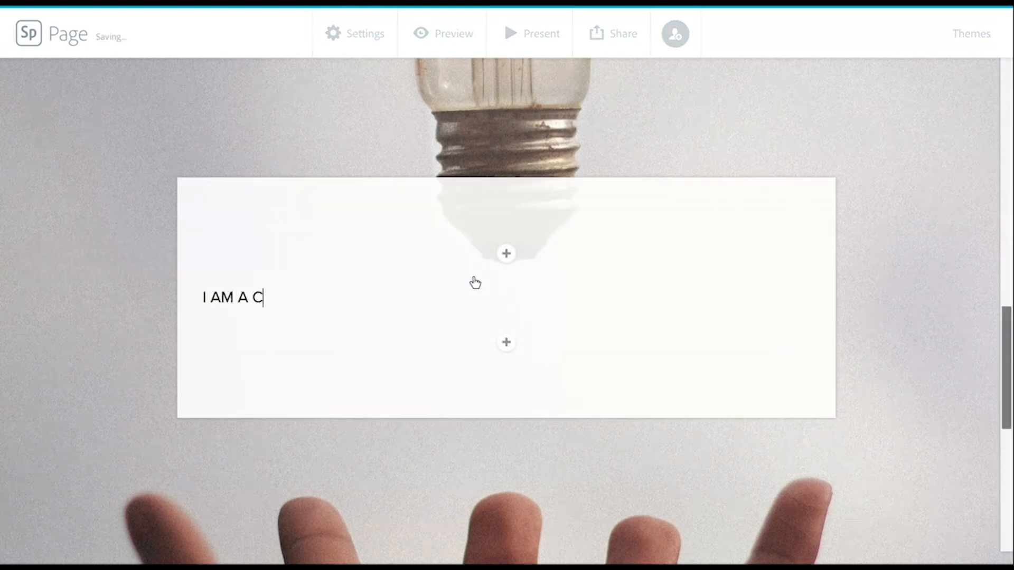
pyautogui.write('REATIVE...')
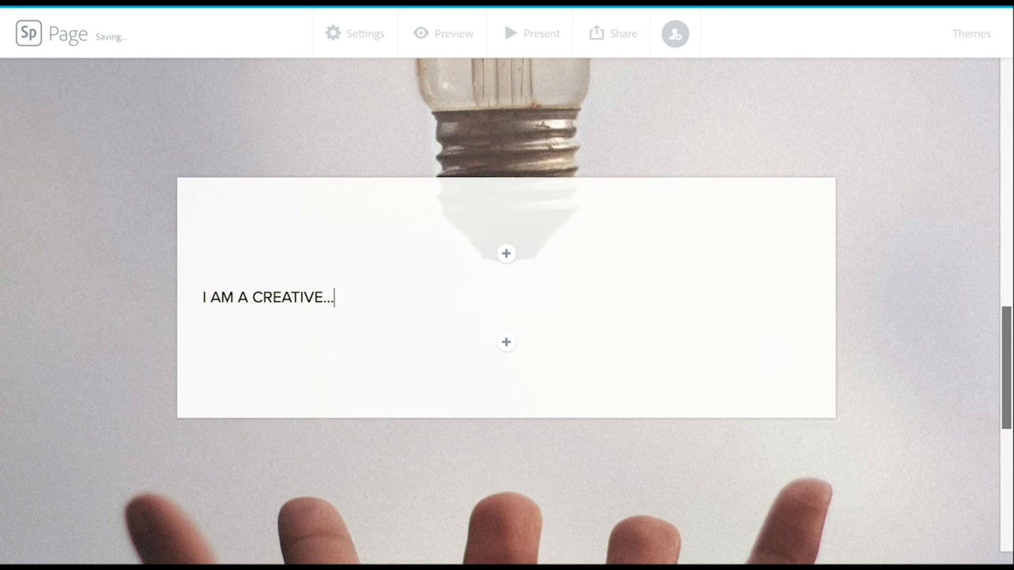
# - Insert the free photo of the blue-painted orange below the "I AM A CREATIVE..." text
pyautogui.click(508, 343)
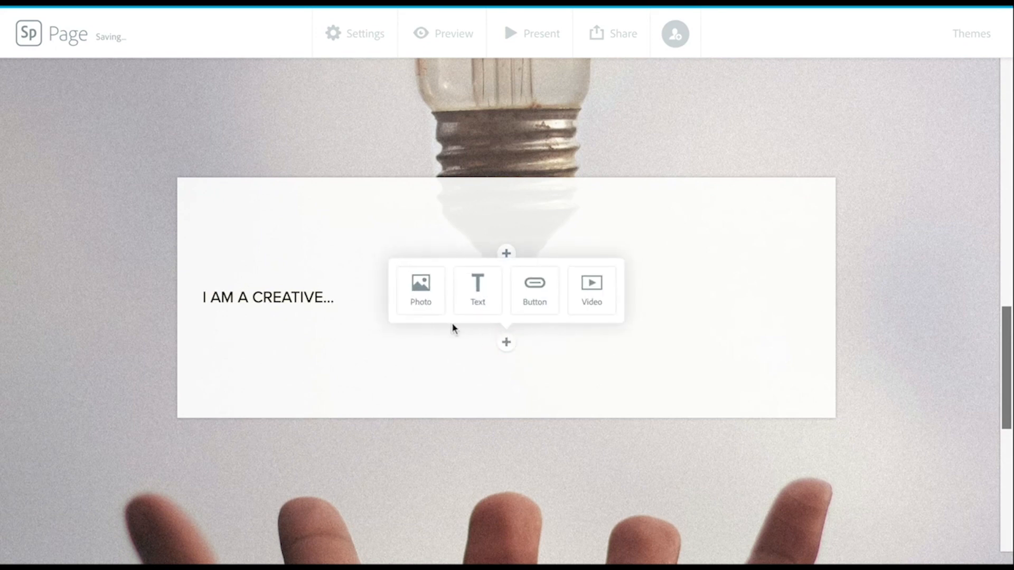
pyautogui.click(429, 309)
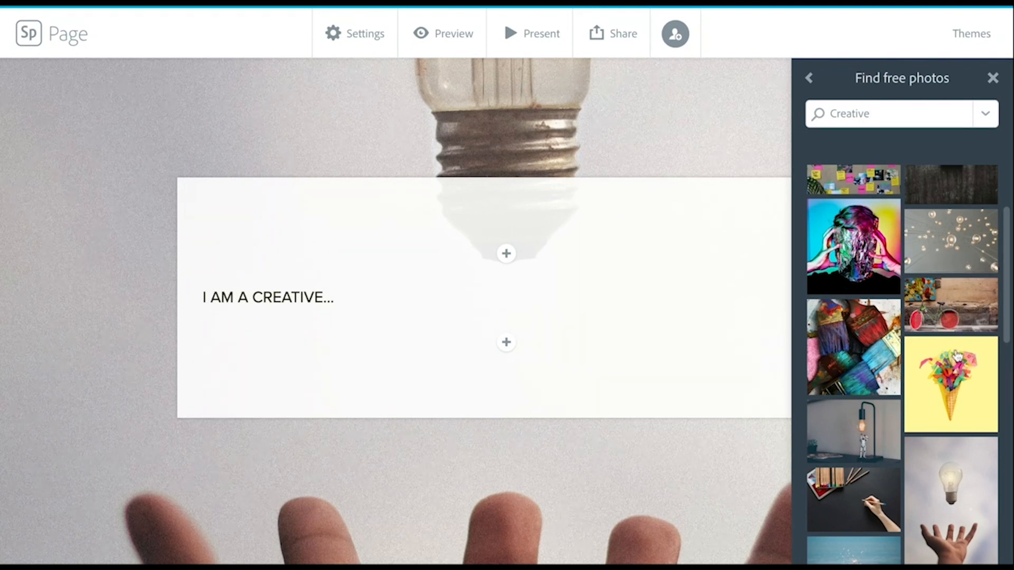
pyautogui.scroll(-7, 957, 357)
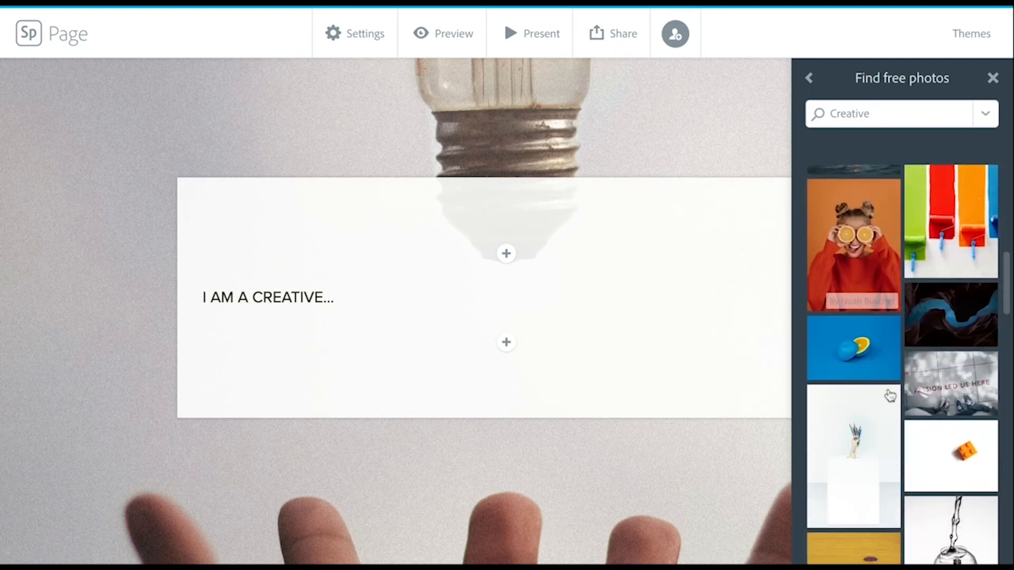
pyautogui.click(874, 347)
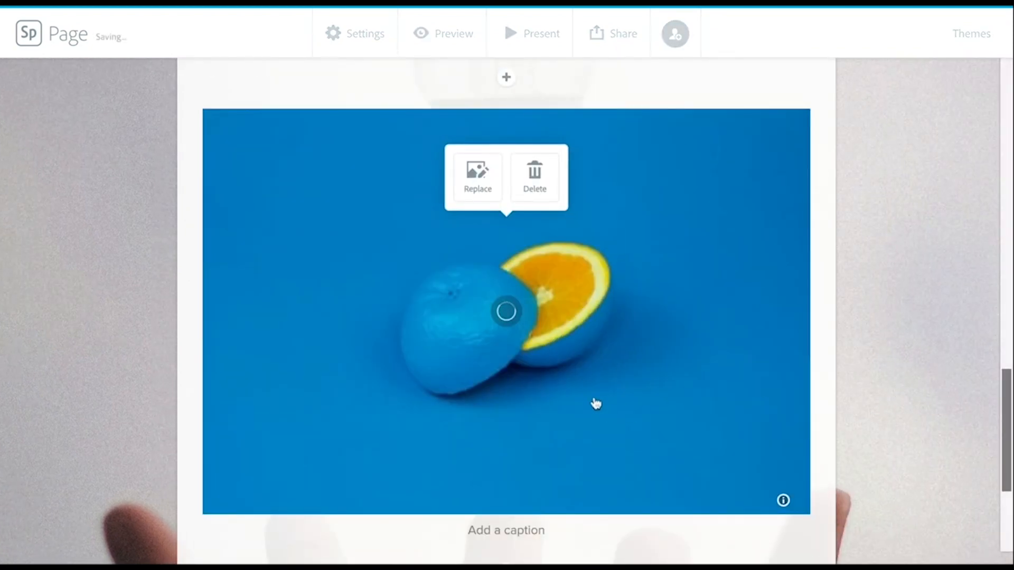
# - Add the text "My Photos" below the blue orange photo
pyautogui.scroll(-2, 595, 404)
pyautogui.click(506, 450)
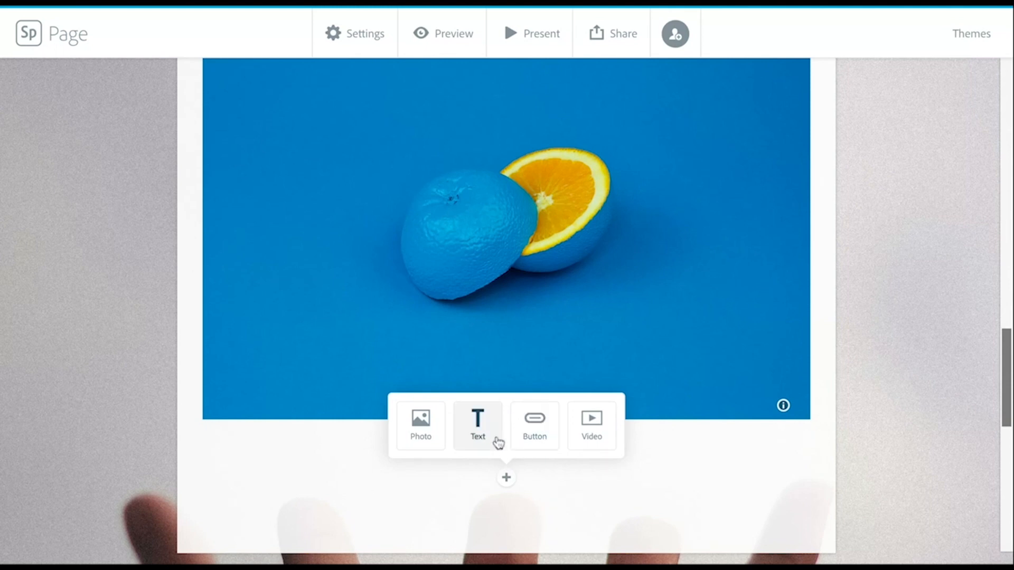
pyautogui.click(477, 438)
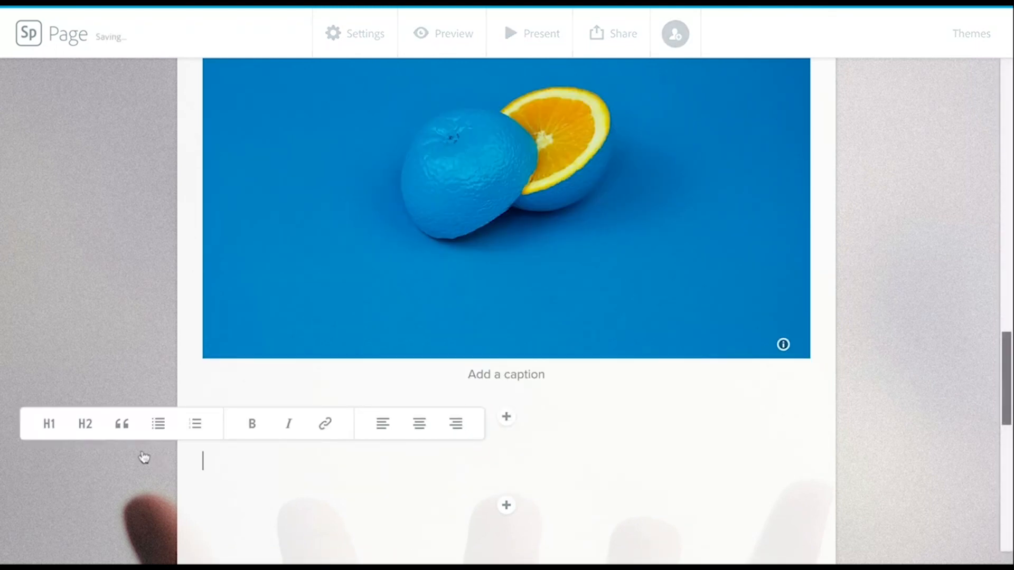
pyautogui.write('My Photos')
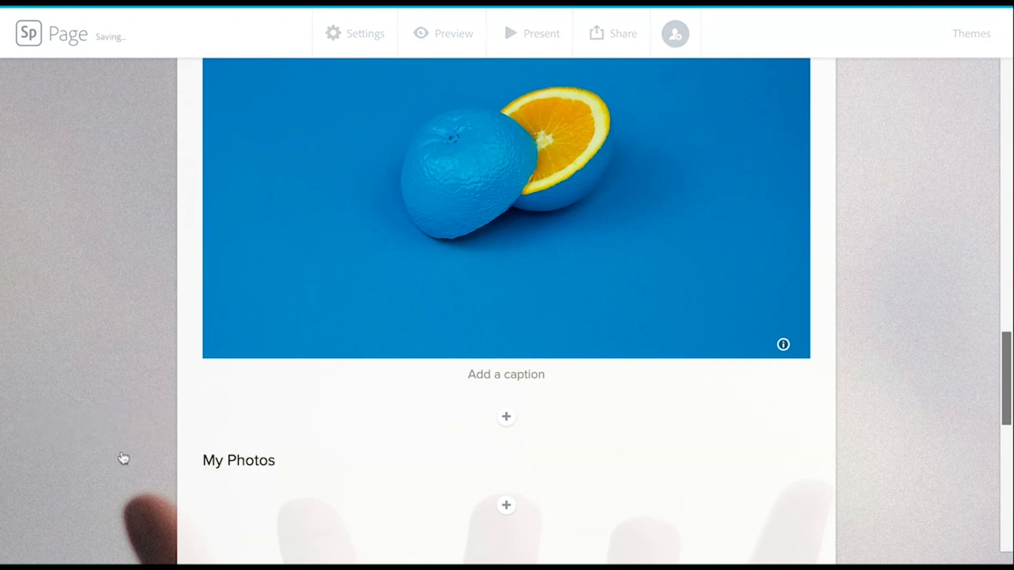
# - Try the H2, H1 and quote styles on the "My Photos" text, and format it as a centred H1 heading
pyautogui.click(268, 459)
pyautogui.click(99, 431)
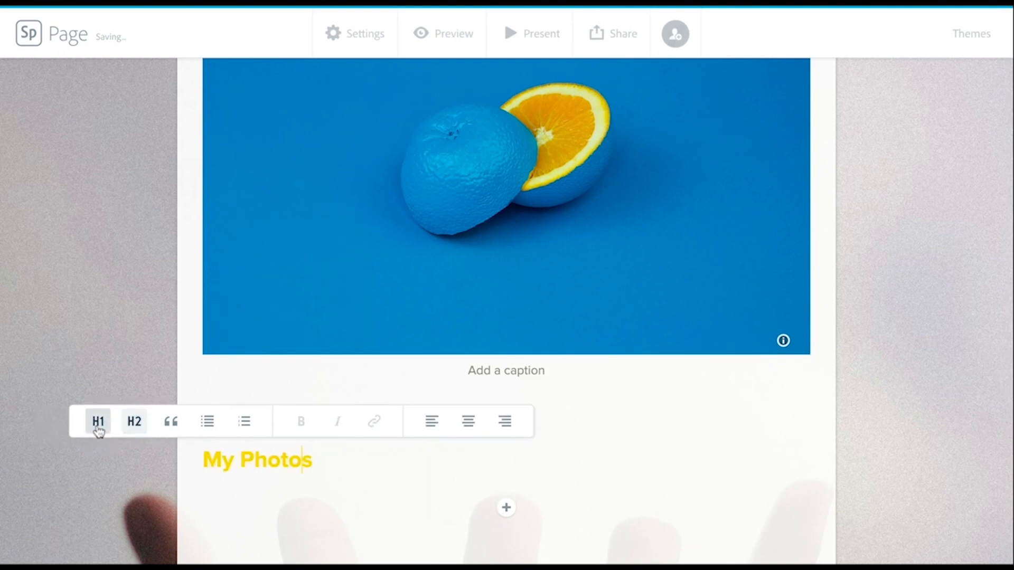
pyautogui.click(52, 421)
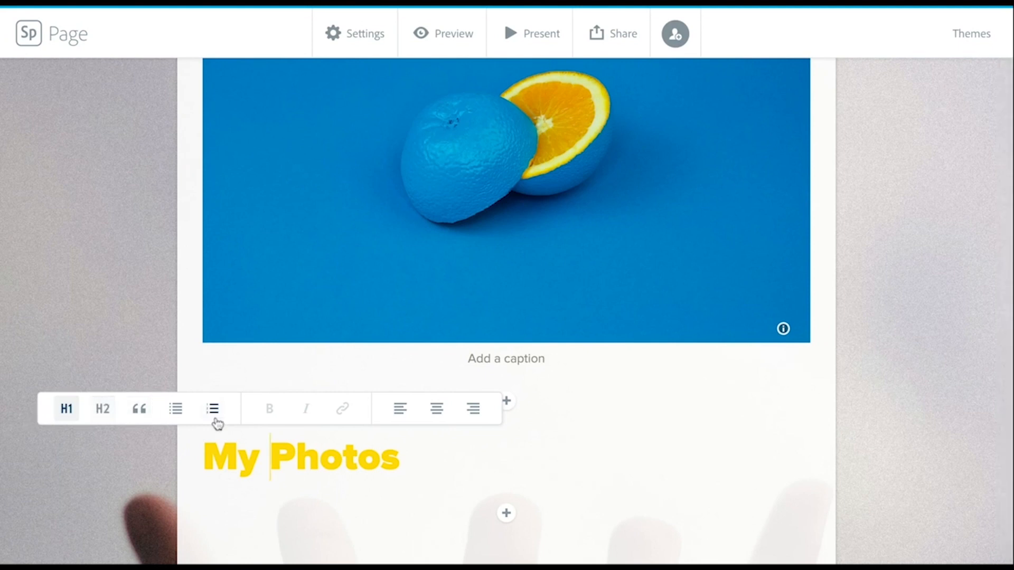
pyautogui.click(143, 417)
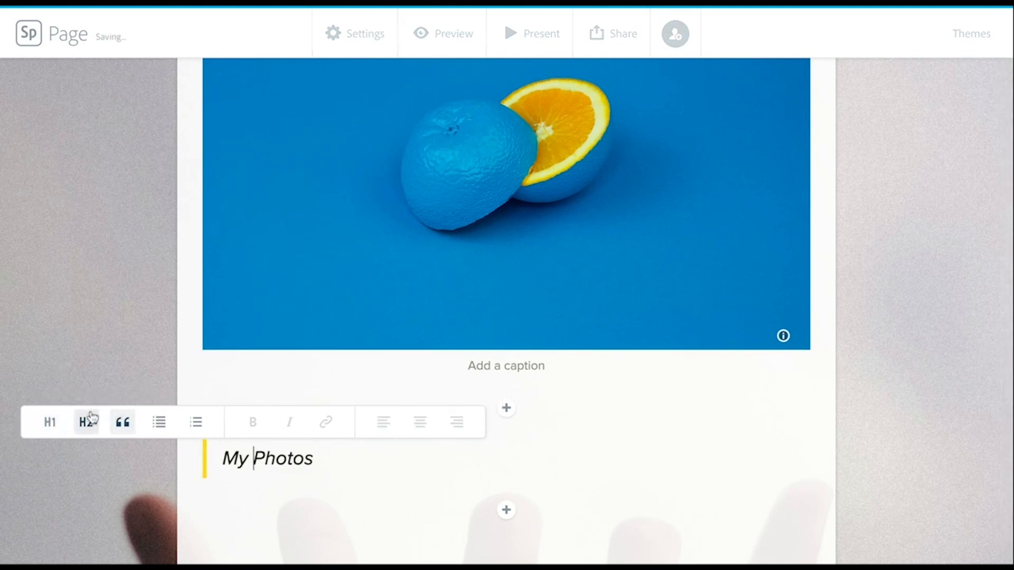
pyautogui.click(92, 430)
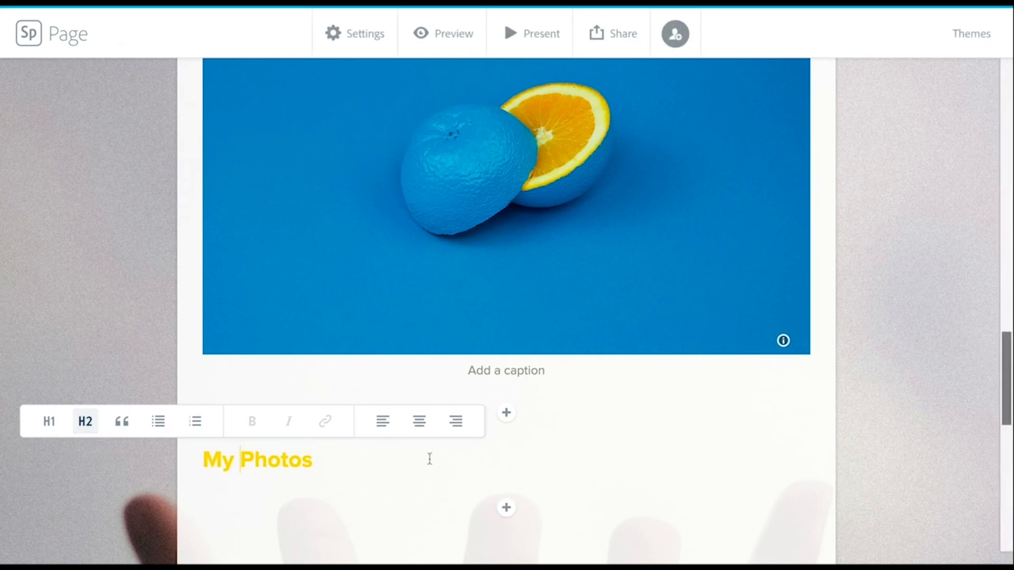
pyautogui.click(419, 421)
pyautogui.click(286, 421)
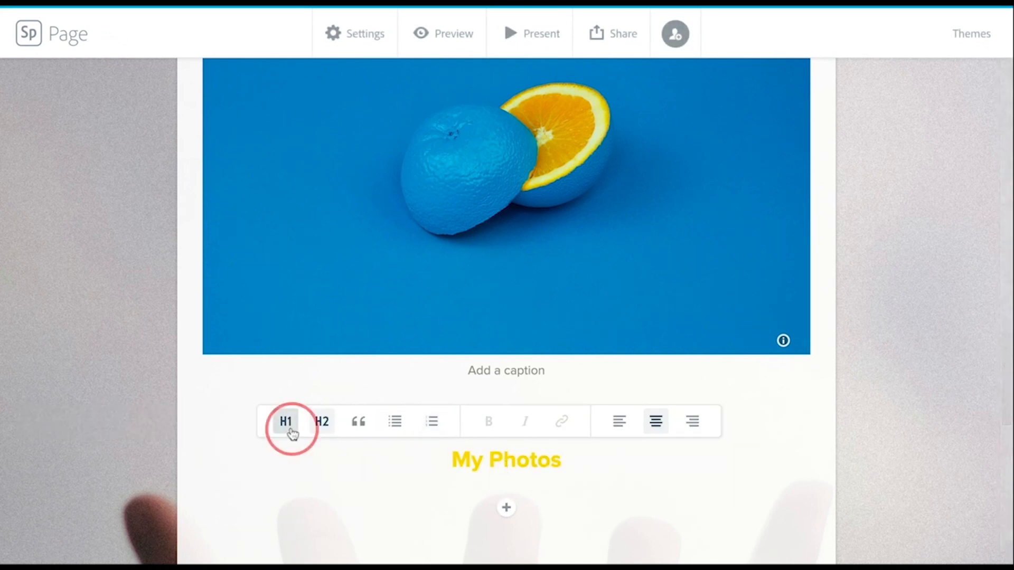
# - Start a photo grid below the glideshow with the free photos of the woman holding orange slices and the orange Lego brick
pyautogui.scroll(3, 495, 450)
pyautogui.scroll(20, 495, 451)
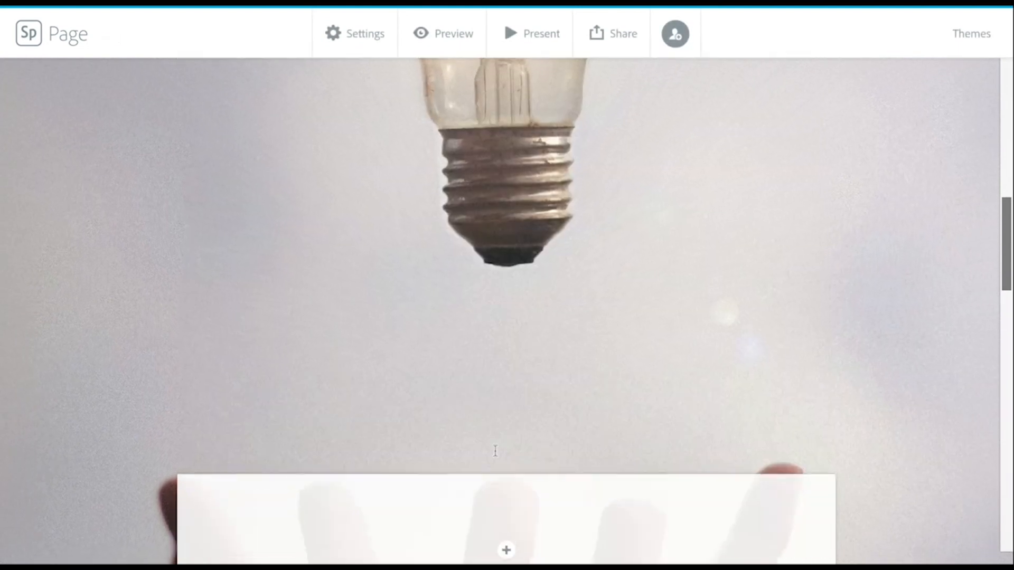
pyautogui.scroll(-20, 495, 452)
pyautogui.scroll(-5, 496, 455)
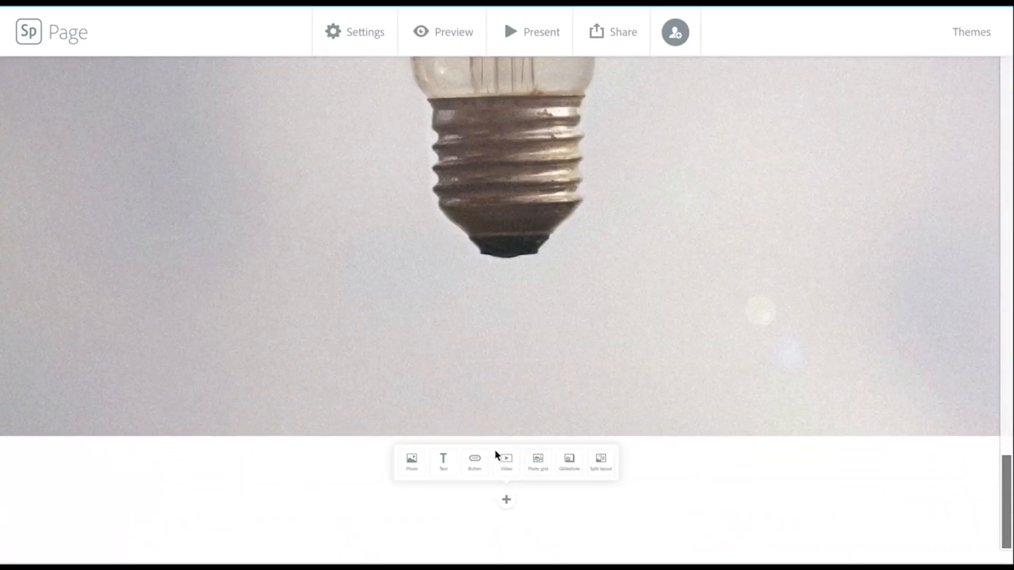
pyautogui.click(569, 461)
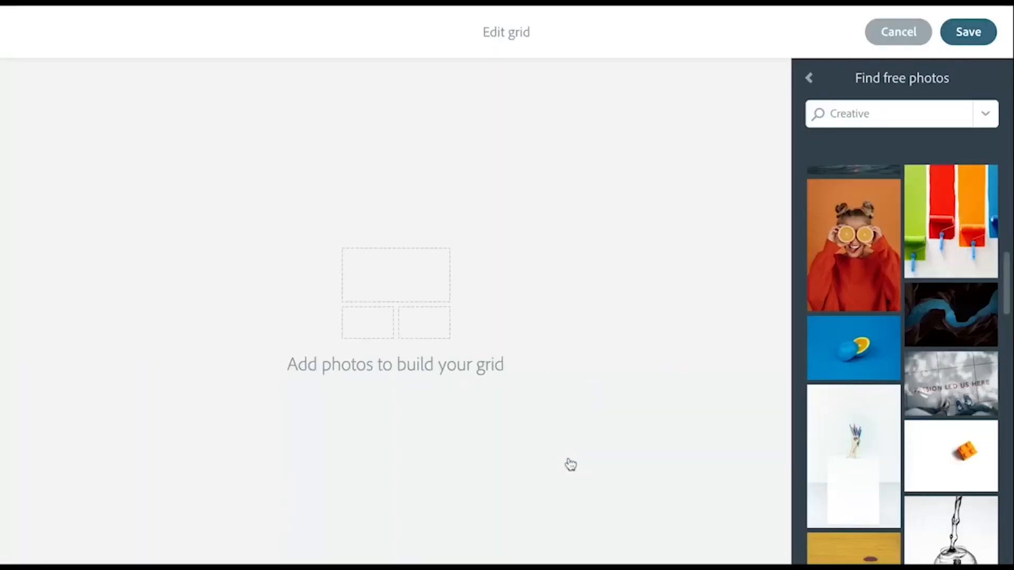
pyautogui.click(874, 270)
pyautogui.click(953, 432)
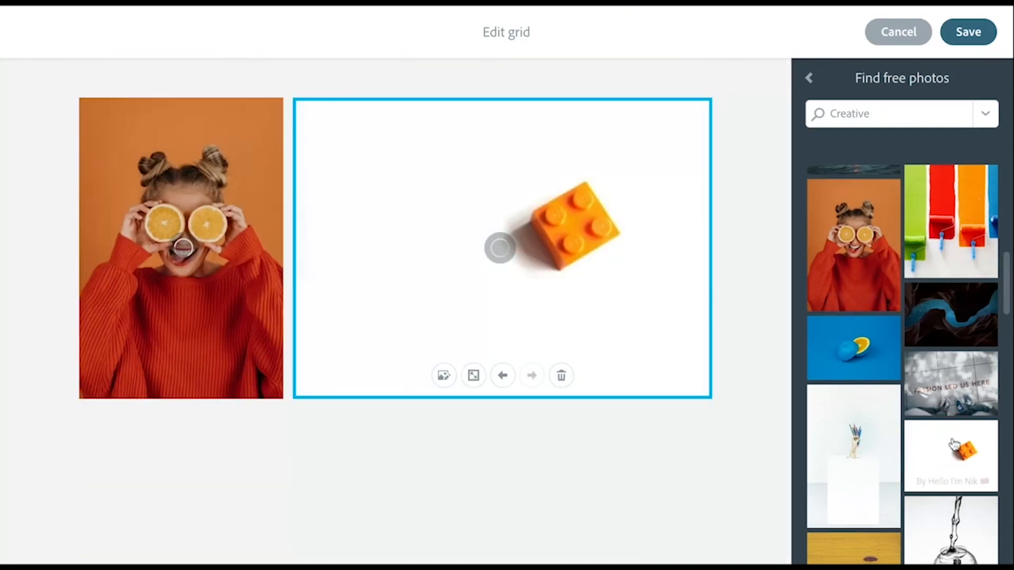
# - Add the photos of the hand holding pencils and the woman with an umbrella to the grid, and save it
pyautogui.click(871, 430)
pyautogui.scroll(-1, 918, 451)
pyautogui.scroll(-2, 918, 452)
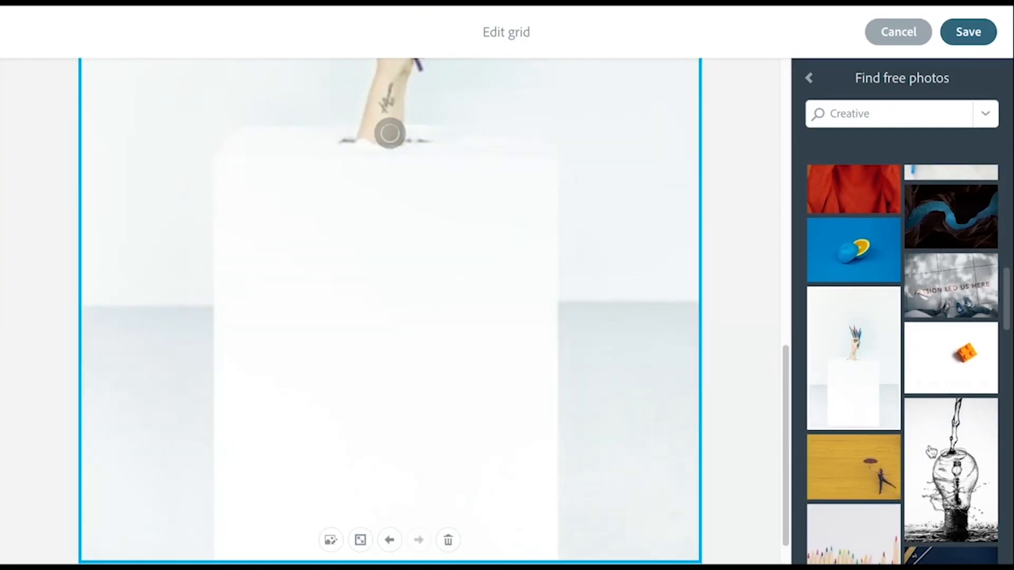
pyautogui.click(871, 475)
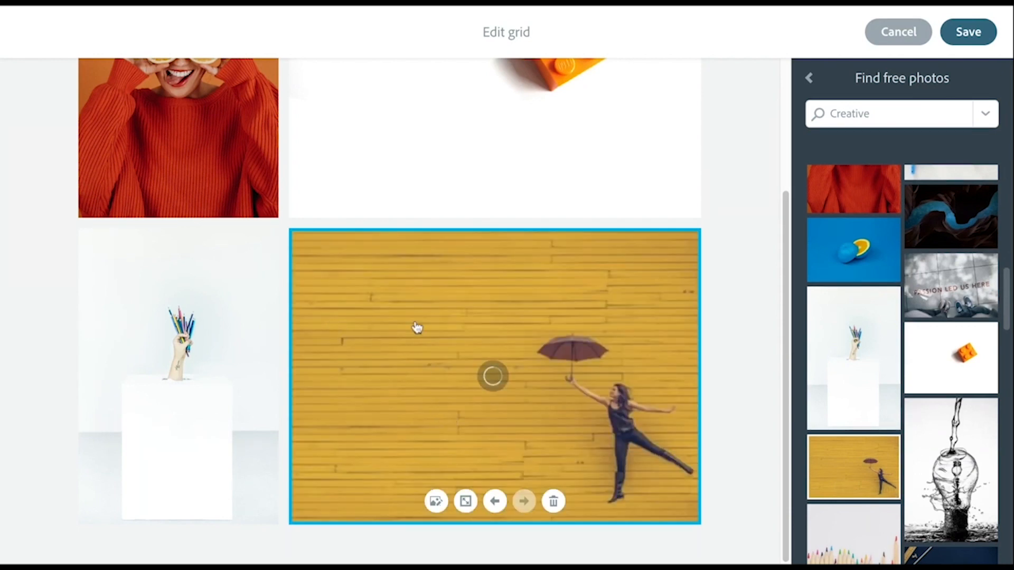
pyautogui.scroll(3, 414, 328)
pyautogui.scroll(-1, 416, 328)
pyautogui.scroll(-3, 417, 328)
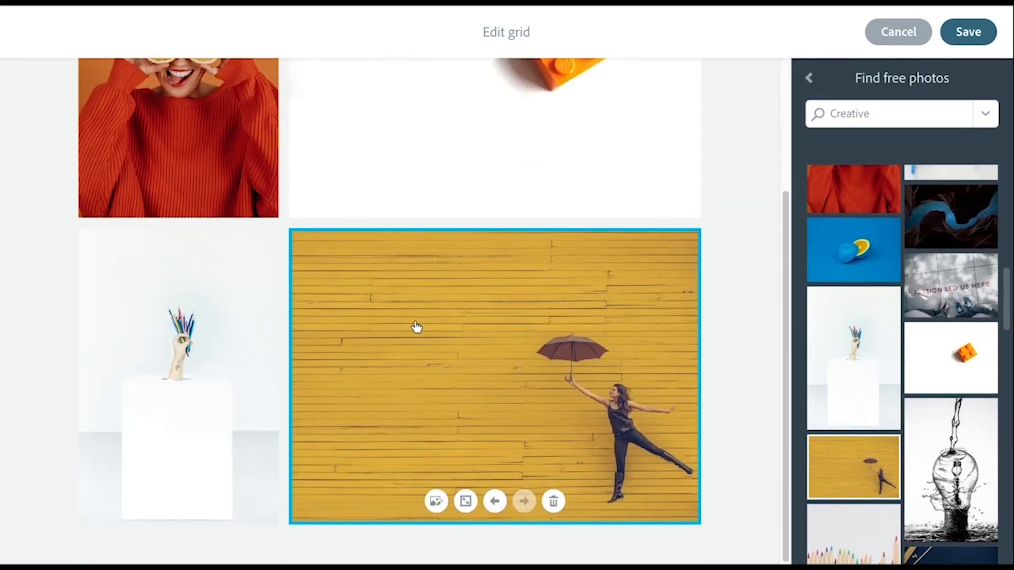
pyautogui.click(970, 33)
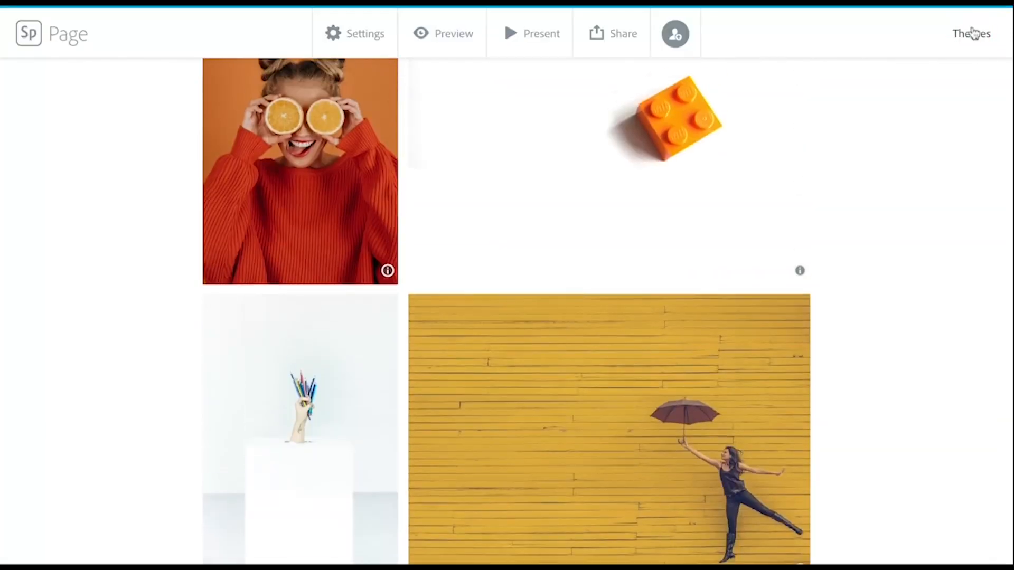
# - Preview the page, look through it from the cover photo to the photo credits, and close the preview
pyautogui.scroll(5, 708, 164)
pyautogui.scroll(-3, 709, 164)
pyautogui.scroll(-8, 709, 163)
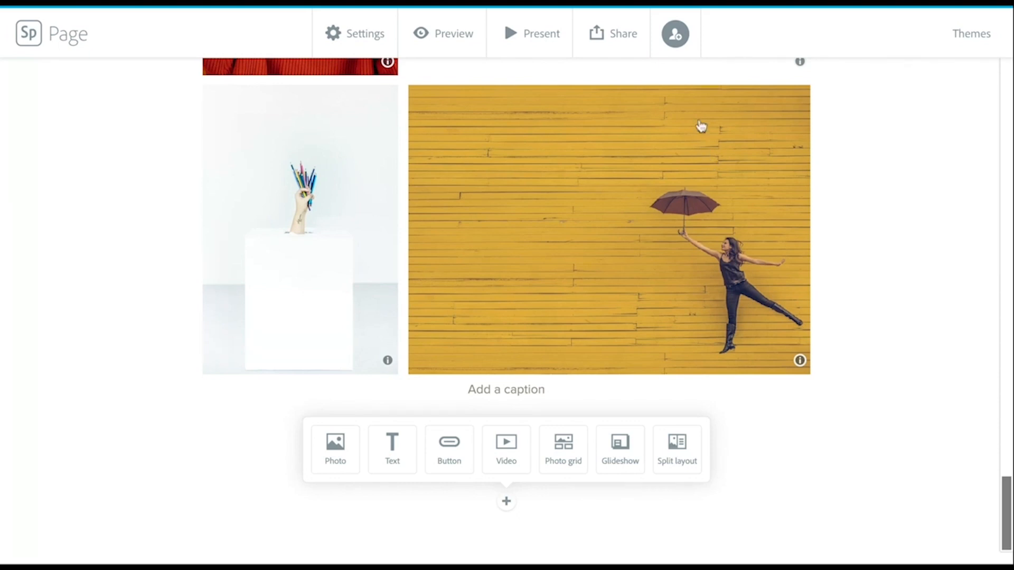
pyautogui.scroll(20, 685, 204)
pyautogui.scroll(10, 685, 205)
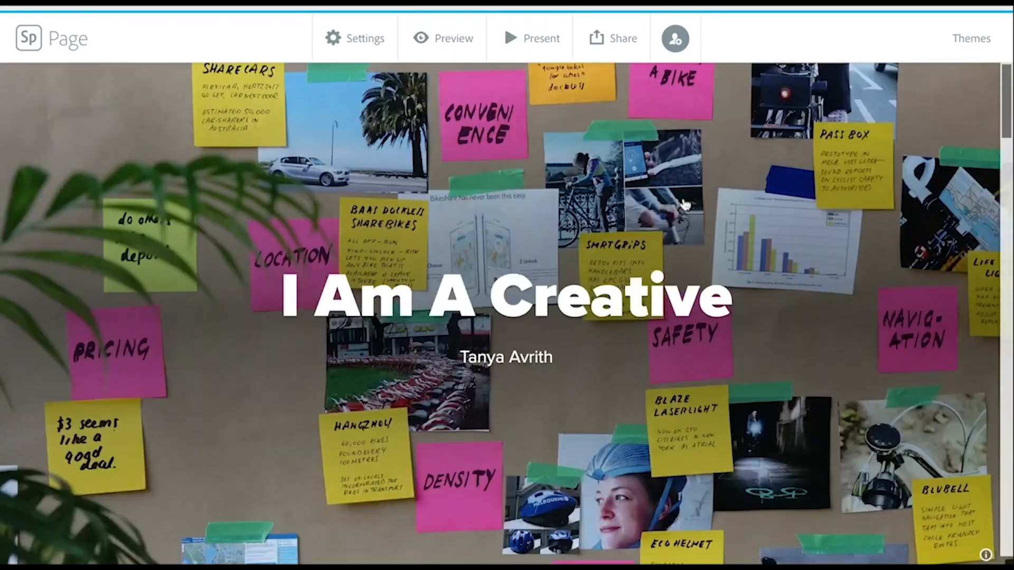
pyautogui.click(446, 44)
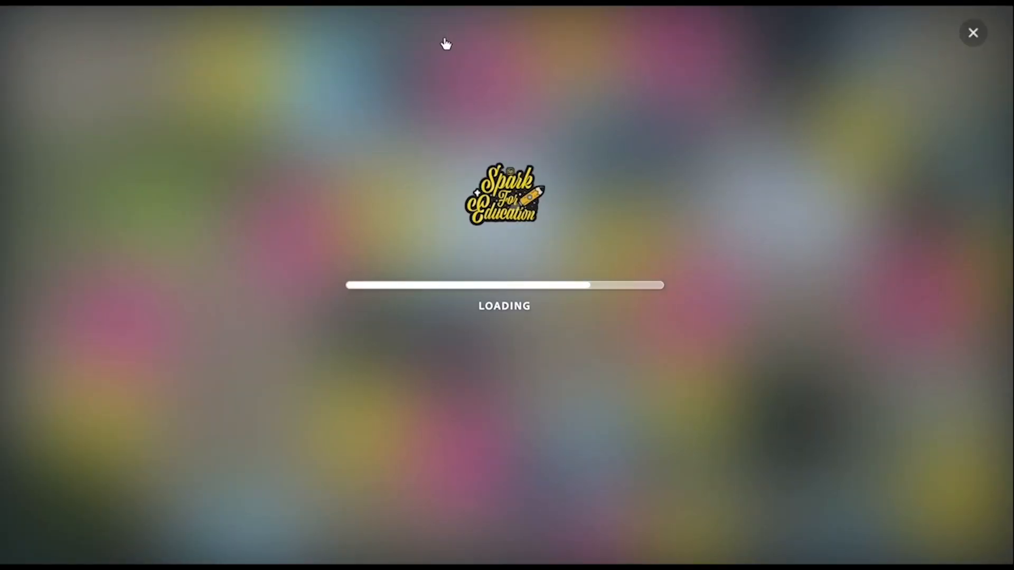
pyautogui.scroll(-10, 501, 284)
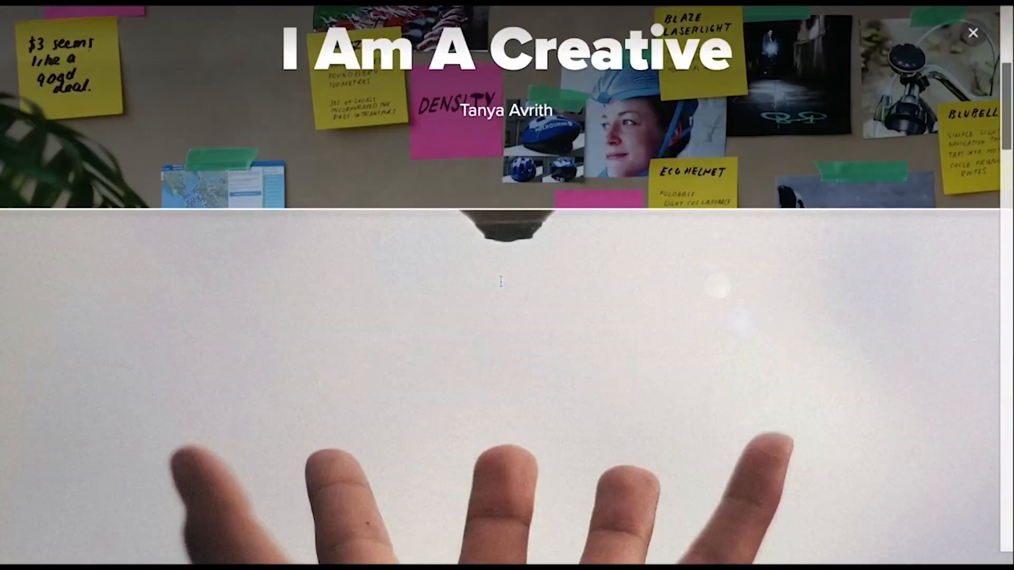
pyautogui.scroll(-15, 501, 283)
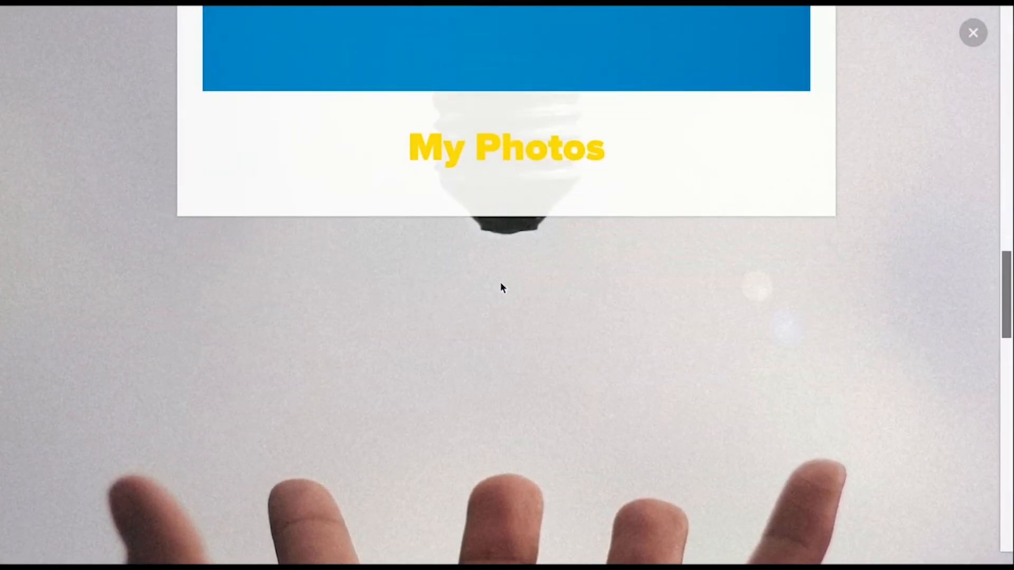
pyautogui.scroll(-3, 501, 283)
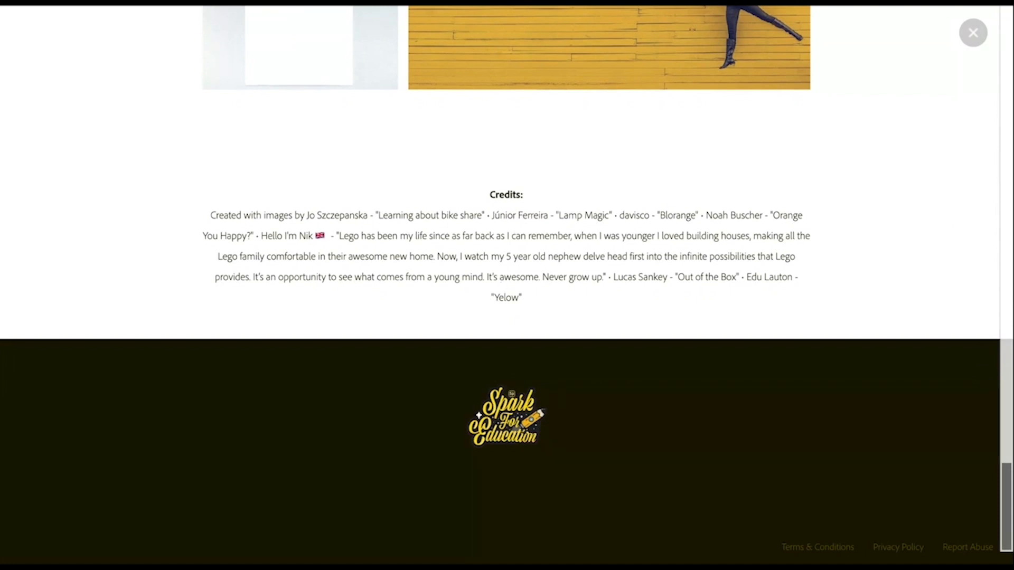
pyautogui.scroll(20, 566, 174)
pyautogui.scroll(10, 567, 175)
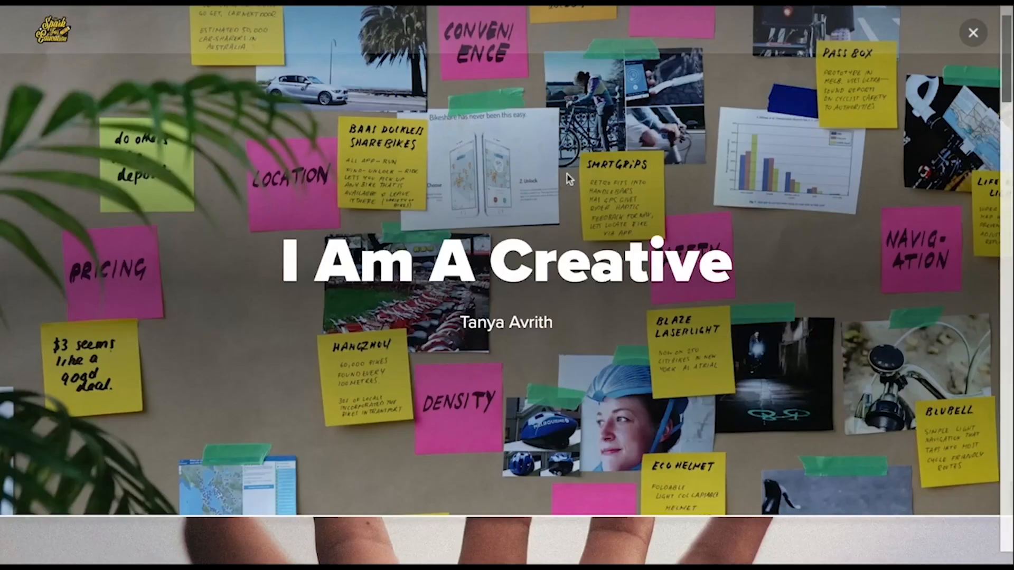
pyautogui.scroll(-10, 634, 185)
pyautogui.scroll(-10, 634, 188)
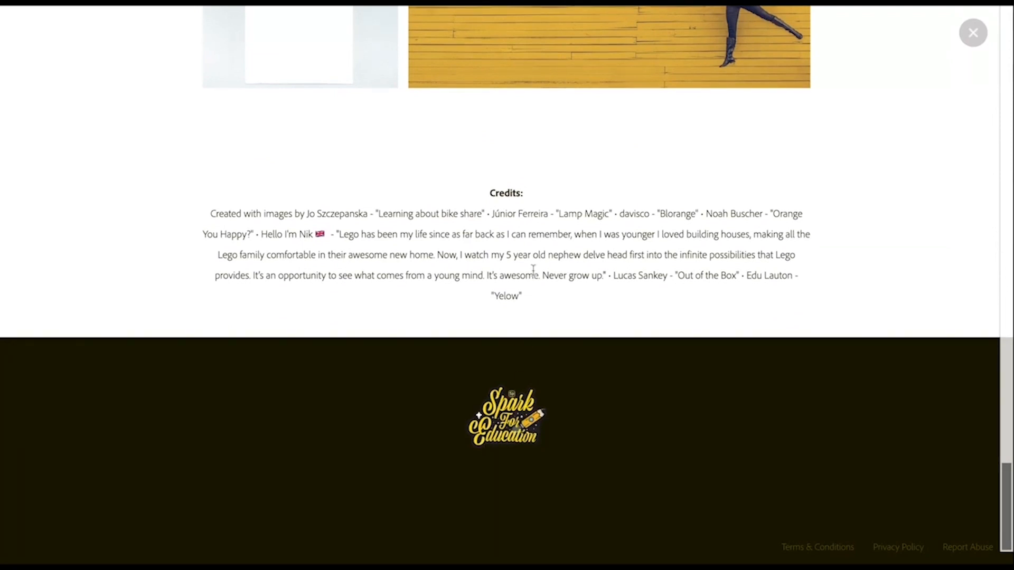
pyautogui.scroll(20, 562, 190)
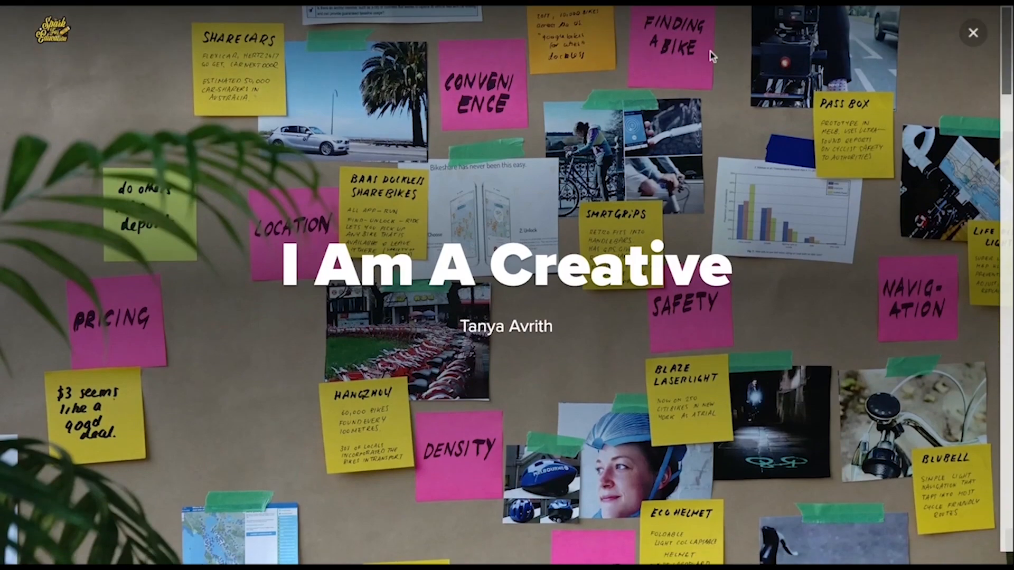
pyautogui.click(973, 33)
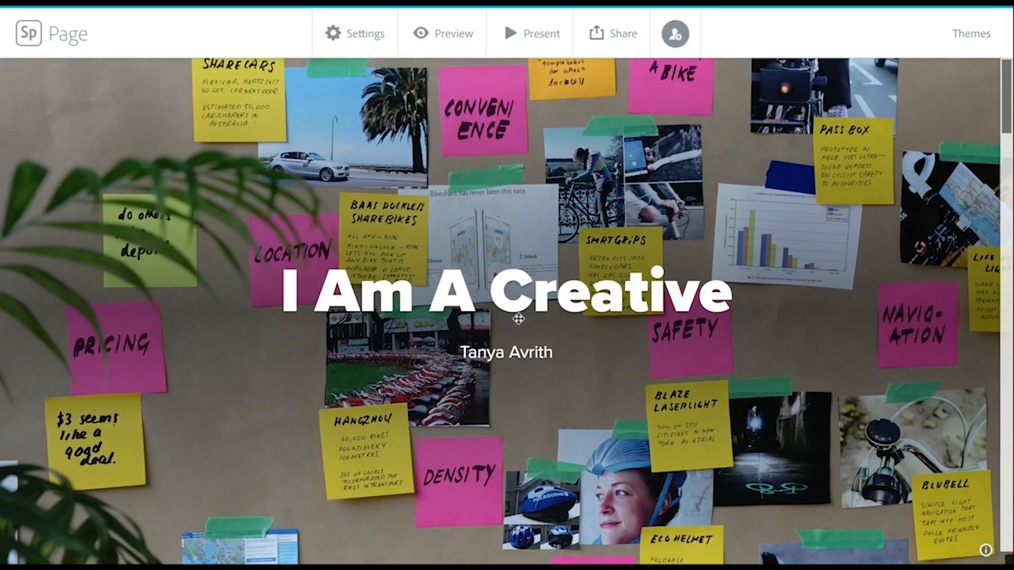
pyautogui.scroll(-3, 518, 320)
pyautogui.scroll(3, 518, 319)
pyautogui.scroll(-15, 518, 318)
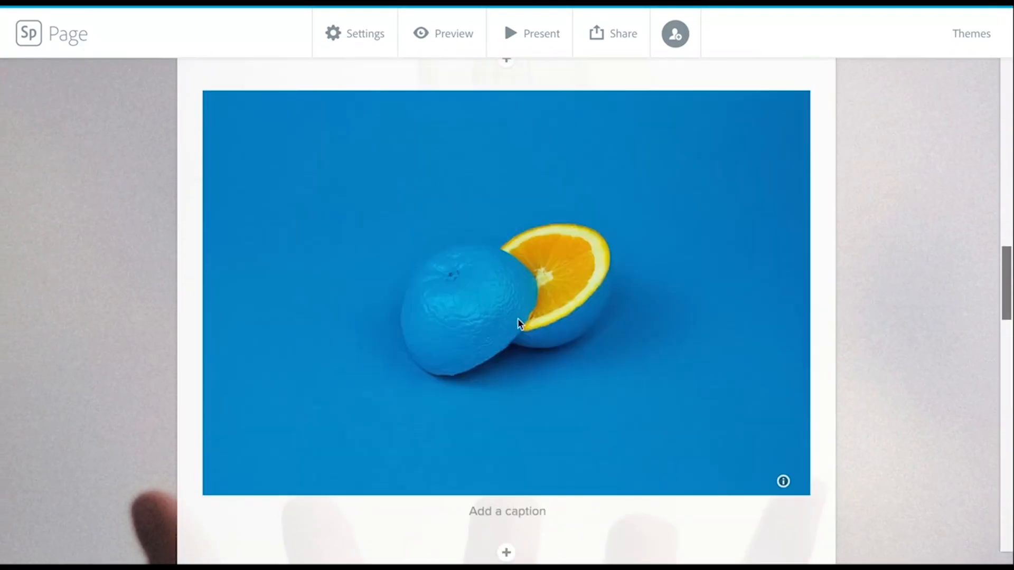
pyautogui.scroll(15, 517, 318)
pyautogui.click(506, 372)
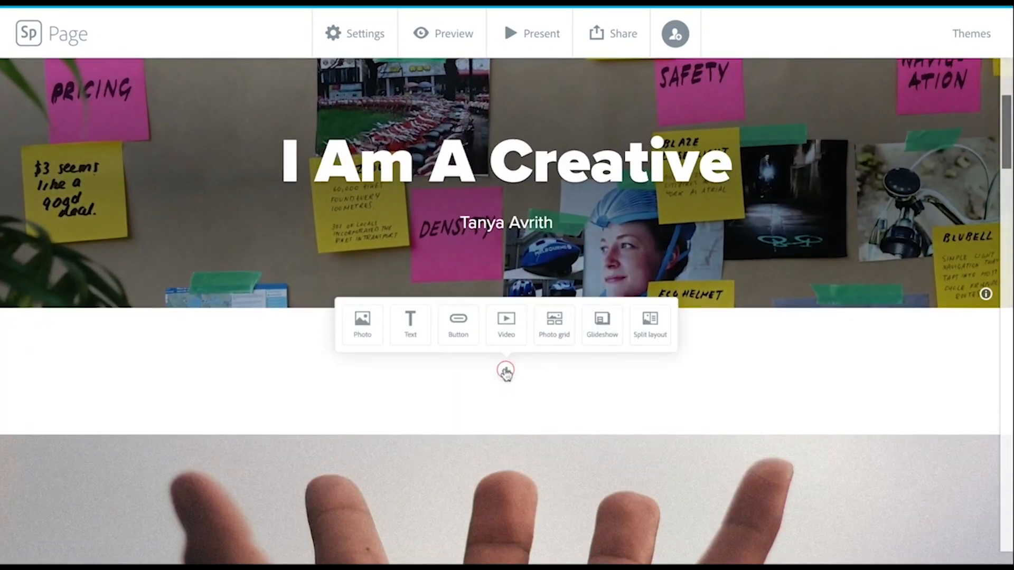
pyautogui.click(505, 317)
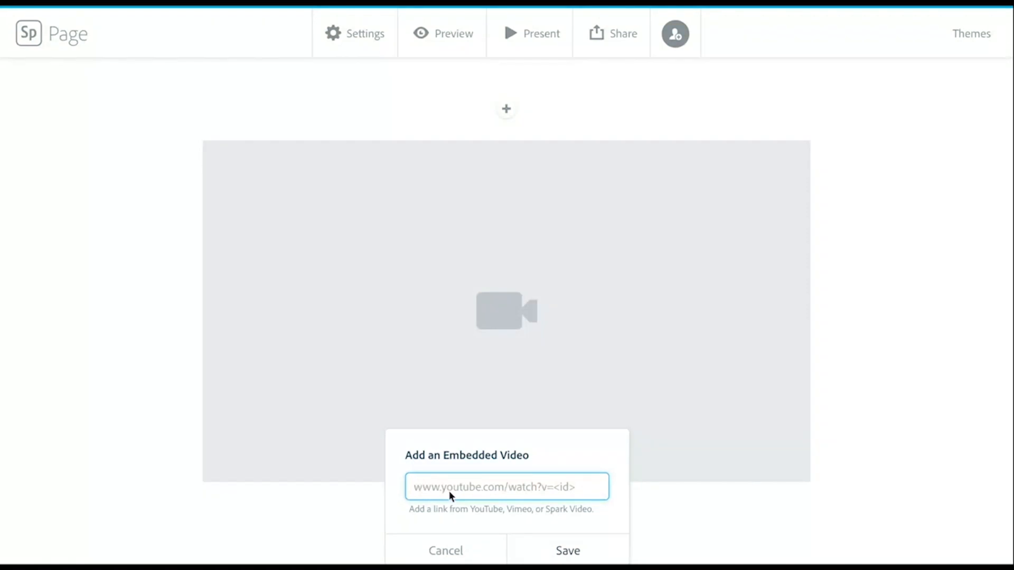
pyautogui.click(463, 551)
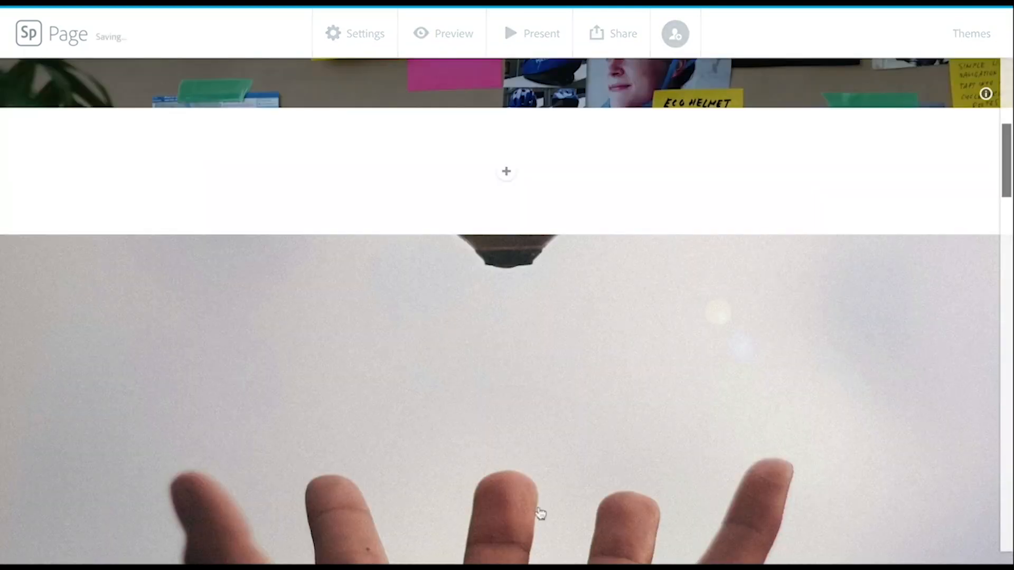
# - Publish the page in the Education category with a shareable link, and copy the link
pyautogui.scroll(5, 632, 462)
pyautogui.scroll(-10, 632, 462)
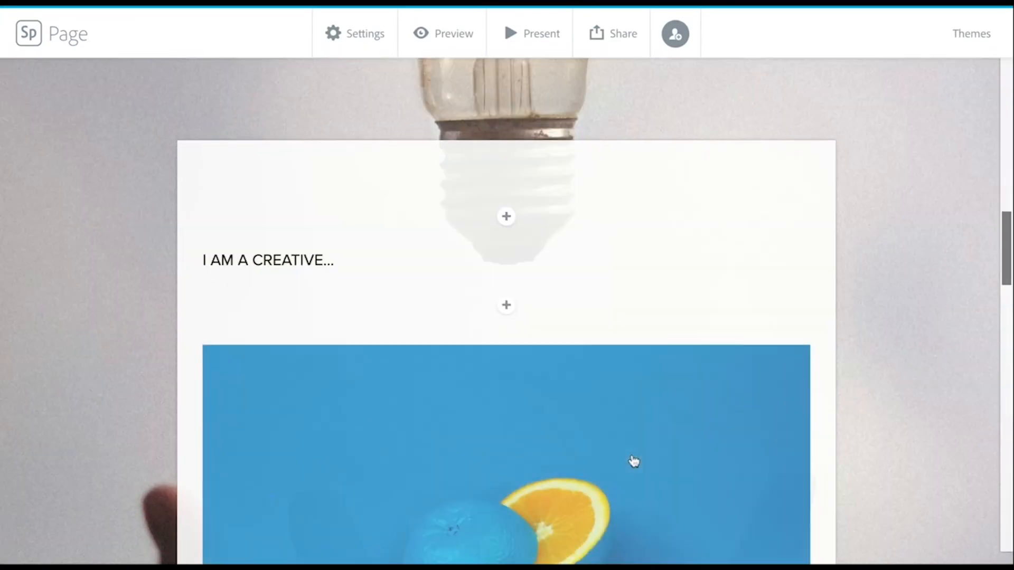
pyautogui.scroll(10, 632, 462)
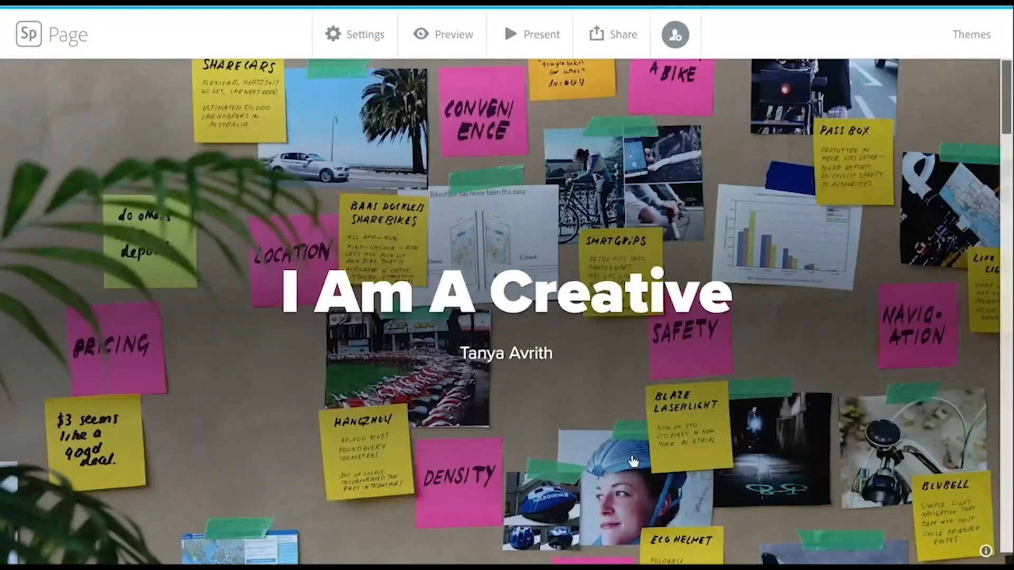
pyautogui.click(610, 40)
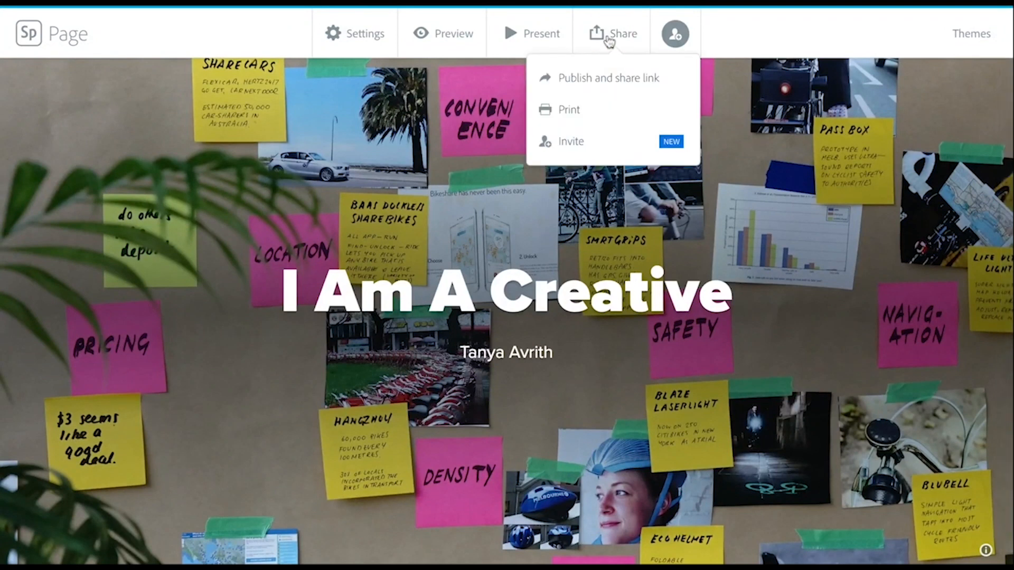
pyautogui.click(607, 80)
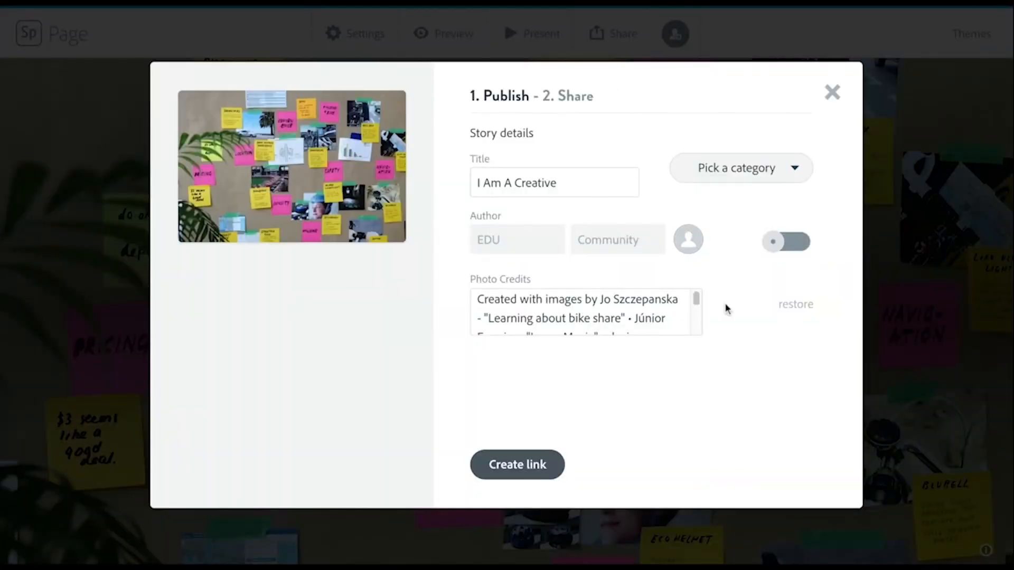
pyautogui.click(715, 179)
pyautogui.click(708, 253)
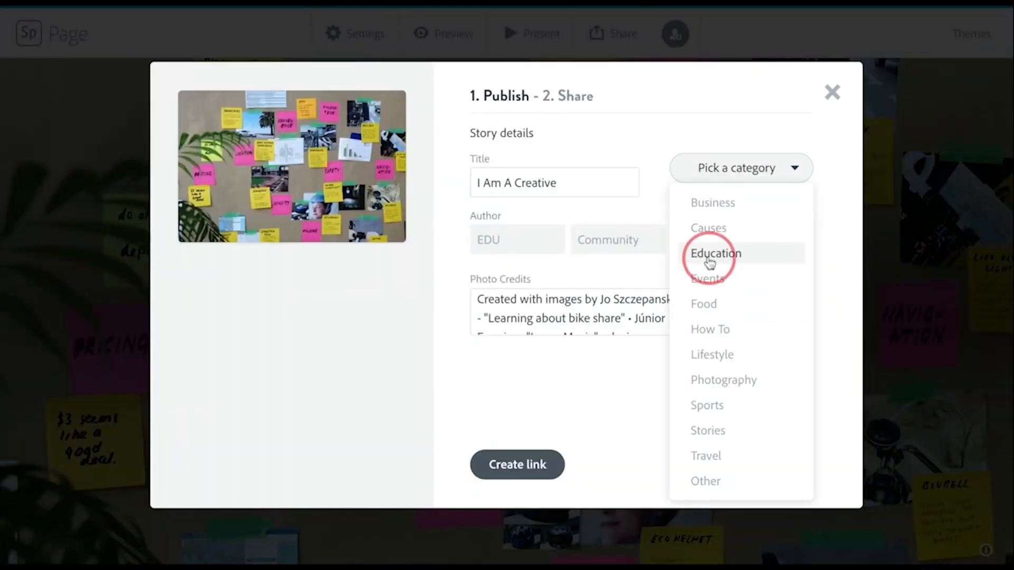
pyautogui.click(542, 473)
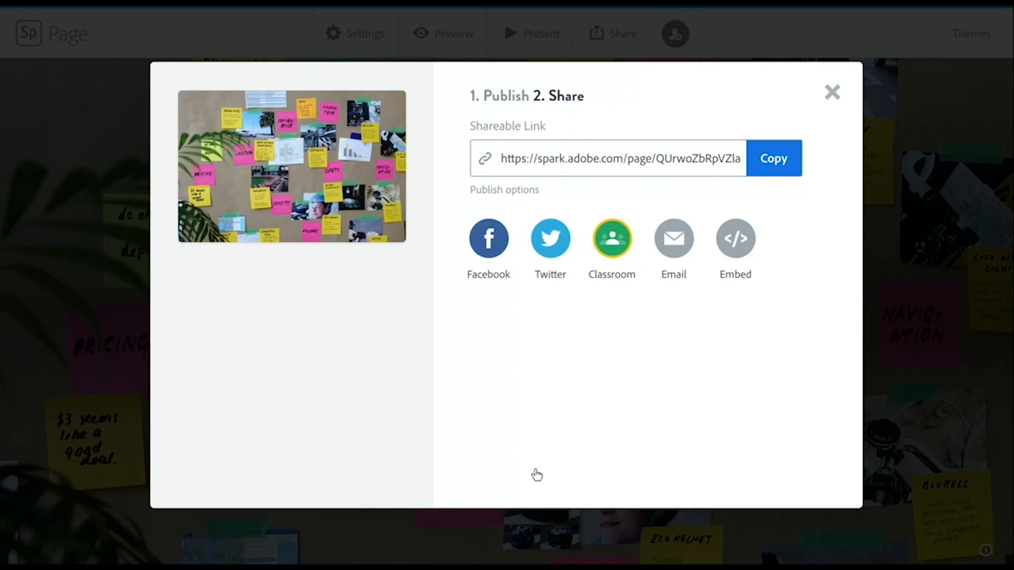
pyautogui.click(796, 160)
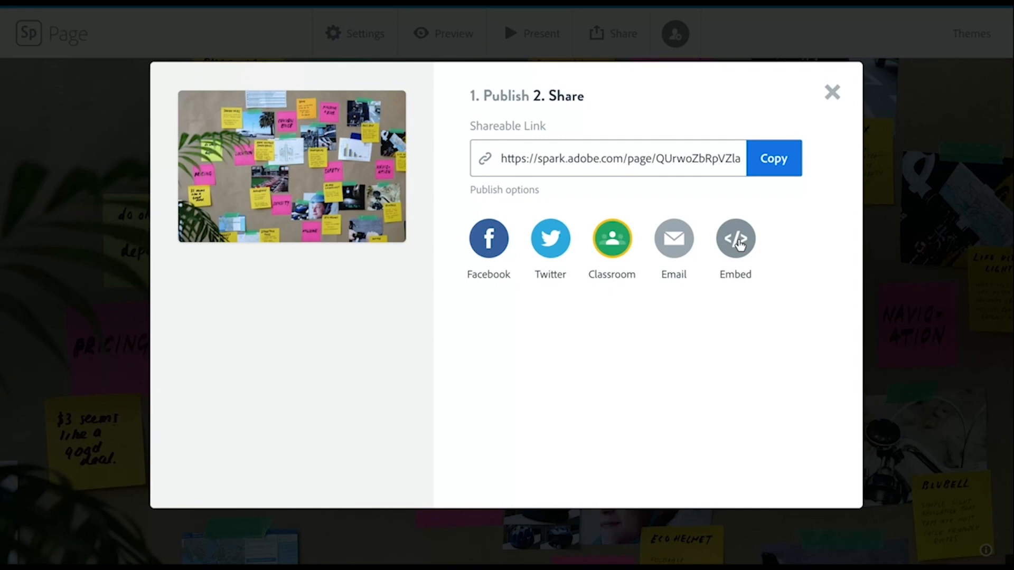
pyautogui.click(833, 93)
# - Open the invitation form for adding collaborators to the page, and close it without inviting anyone
pyautogui.click(671, 33)
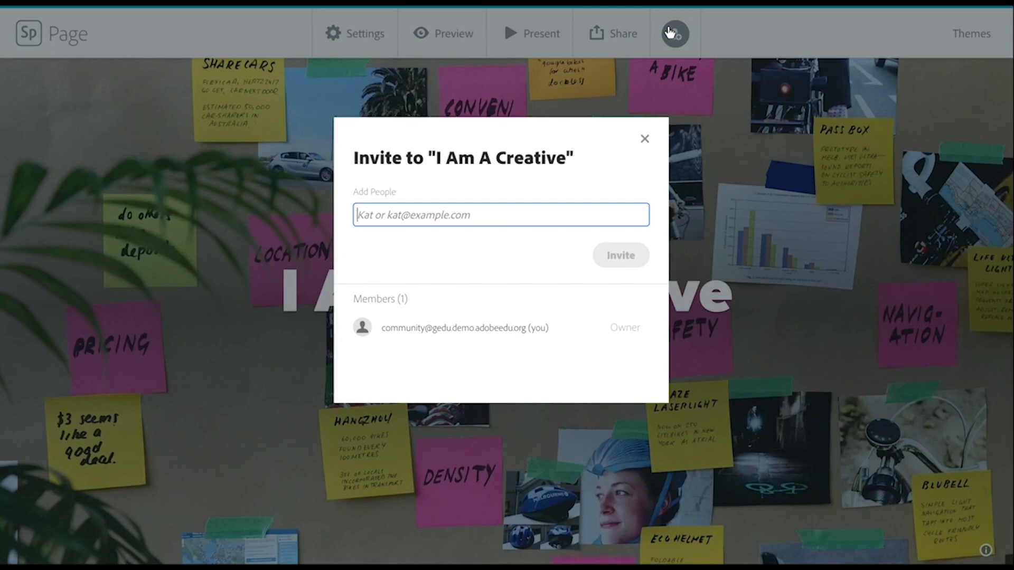
pyautogui.click(670, 32)
# - Look through the brand and Spark themes, and try the Storybook theme on the page
pyautogui.click(964, 33)
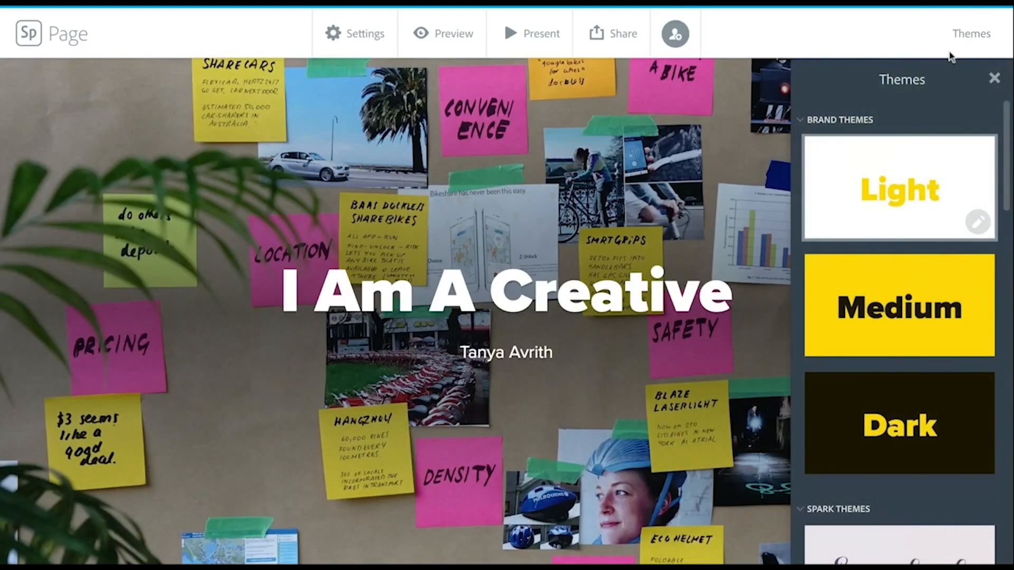
pyautogui.scroll(-5, 921, 245)
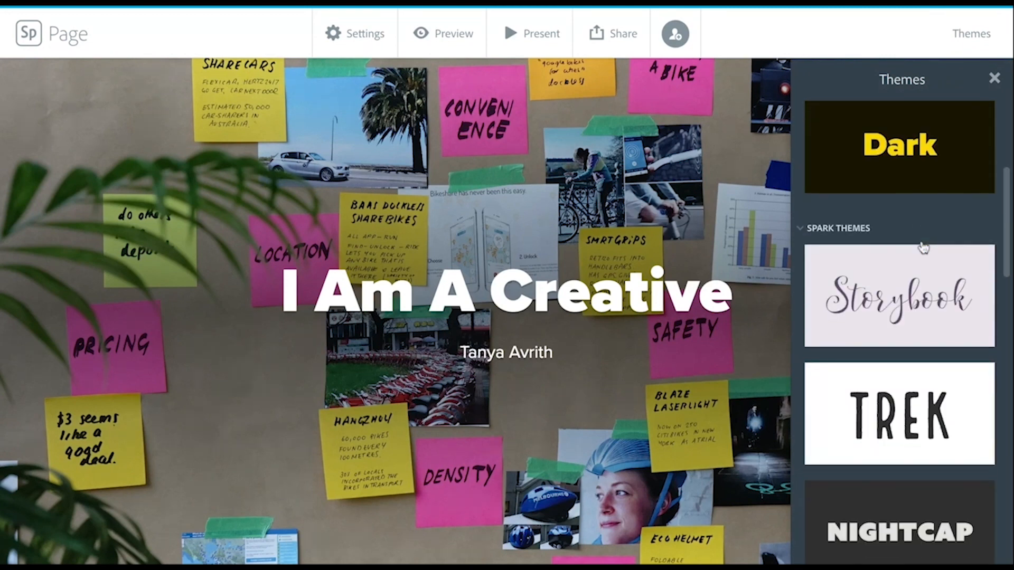
pyautogui.scroll(5, 922, 246)
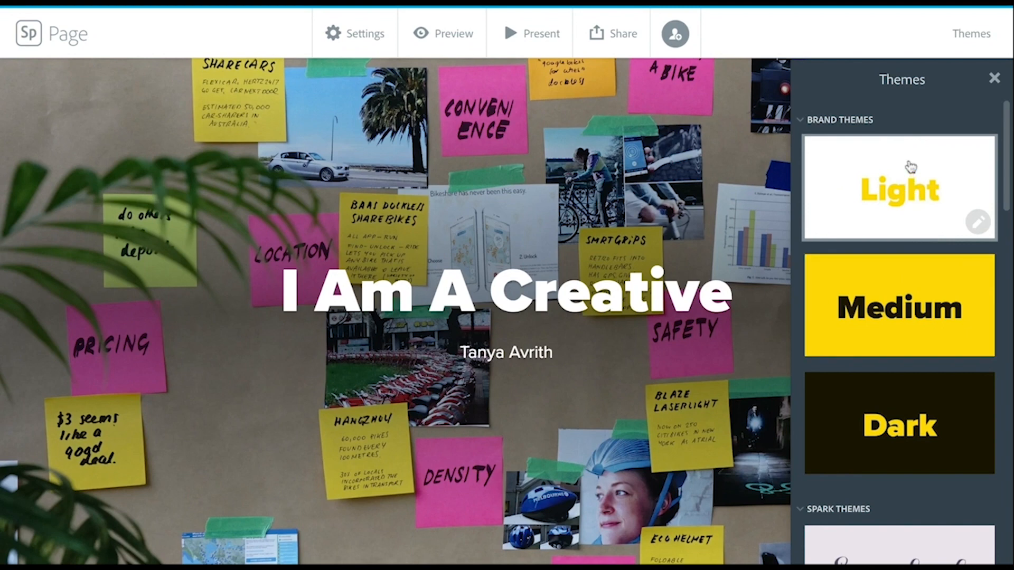
pyautogui.scroll(-8, 926, 263)
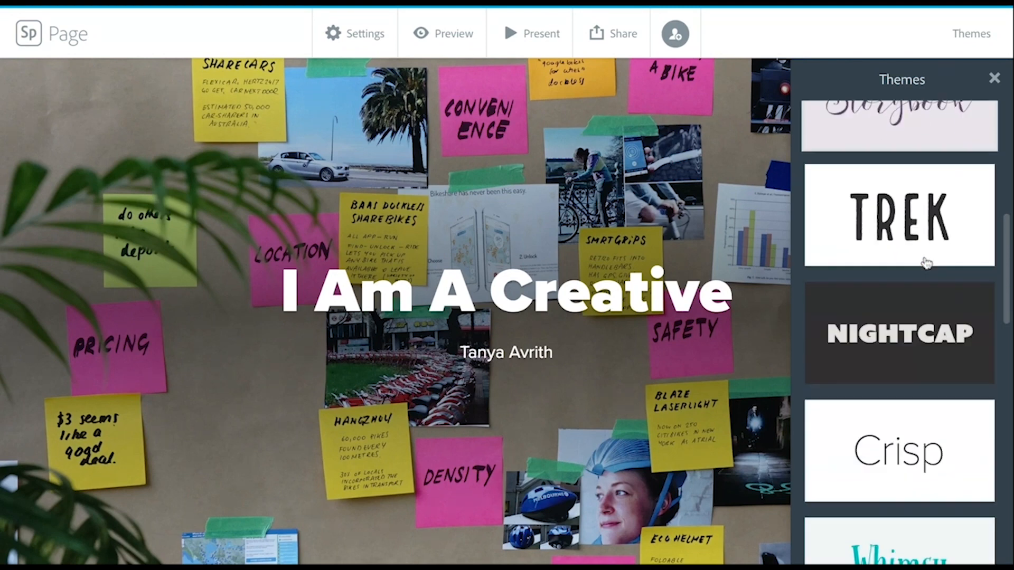
pyautogui.scroll(-6, 926, 263)
pyautogui.scroll(7, 927, 261)
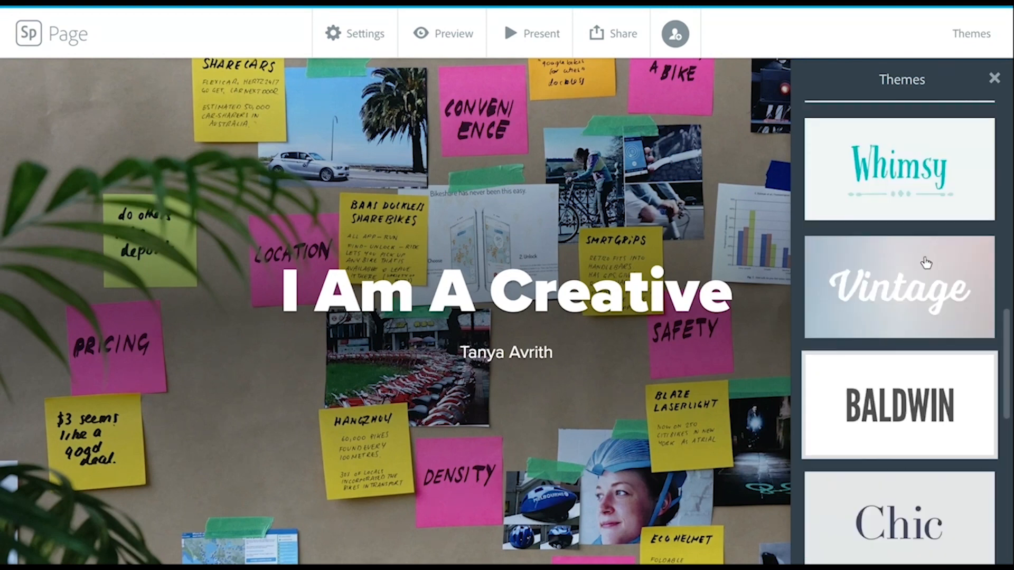
pyautogui.scroll(4, 926, 262)
pyautogui.click(926, 262)
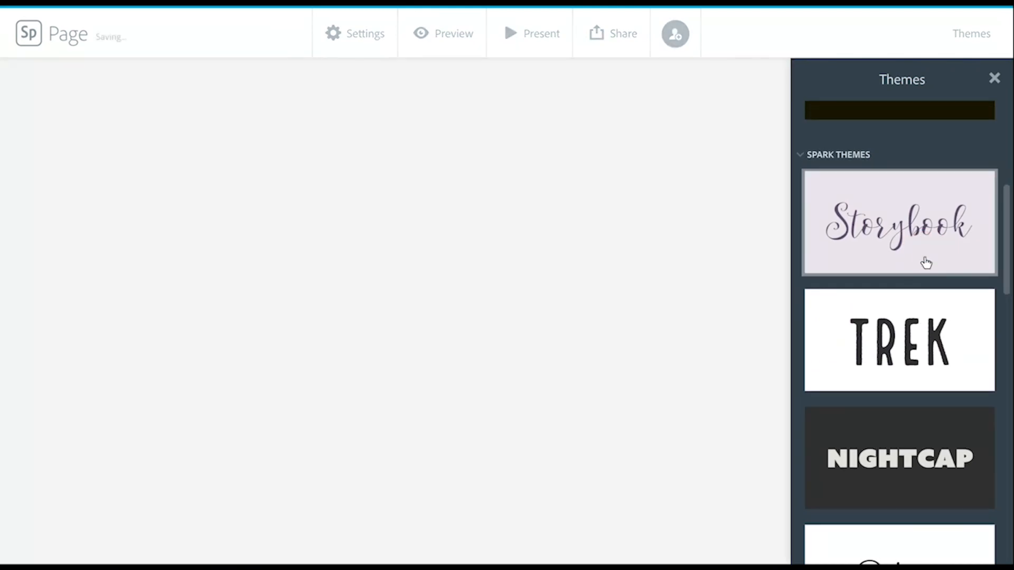
# - Apply the Medium brand theme to the page
pyautogui.scroll(-5, 926, 263)
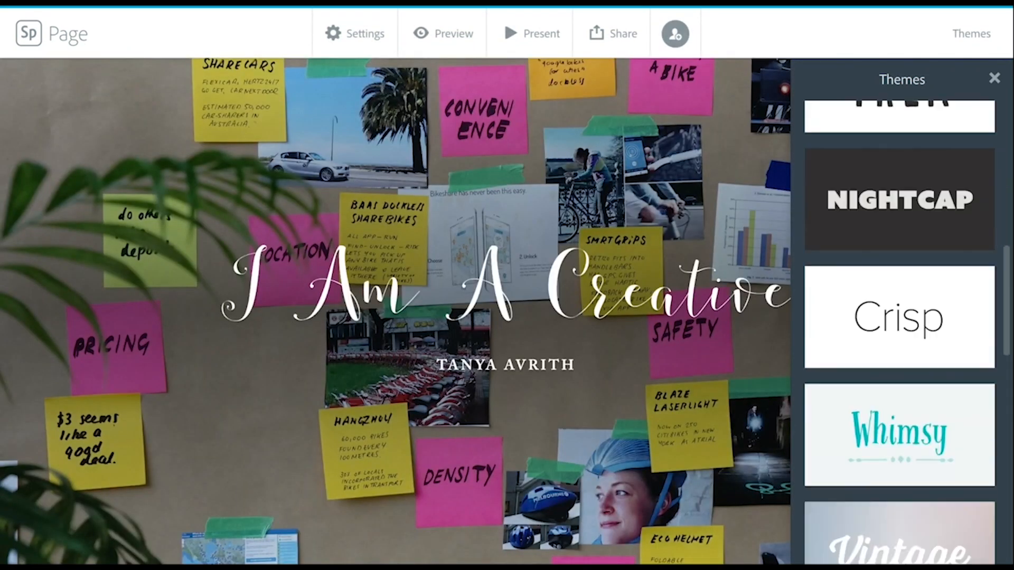
pyautogui.scroll(9, 927, 263)
pyautogui.scroll(3, 927, 263)
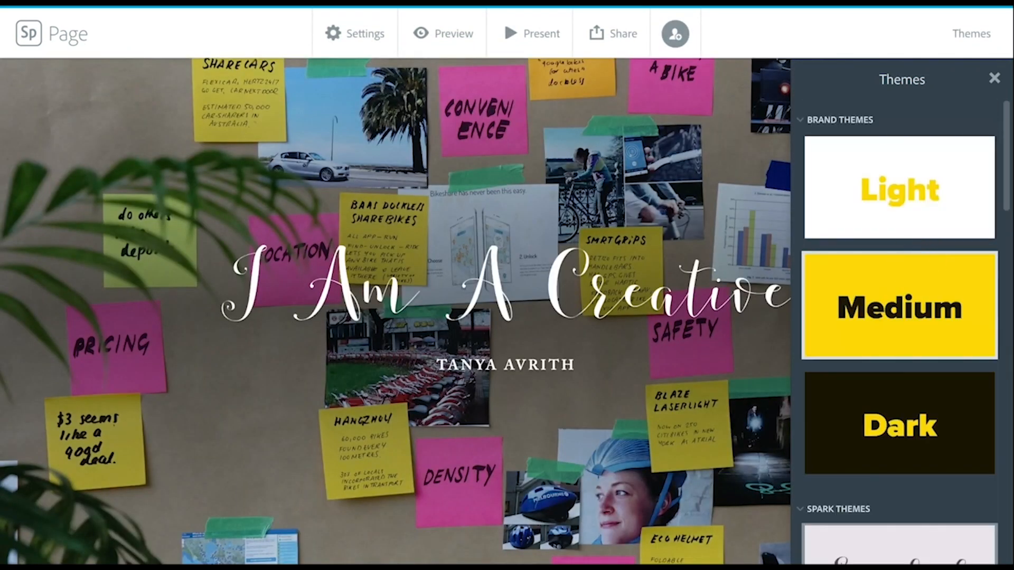
pyautogui.click(898, 306)
pyautogui.scroll(-5, 669, 346)
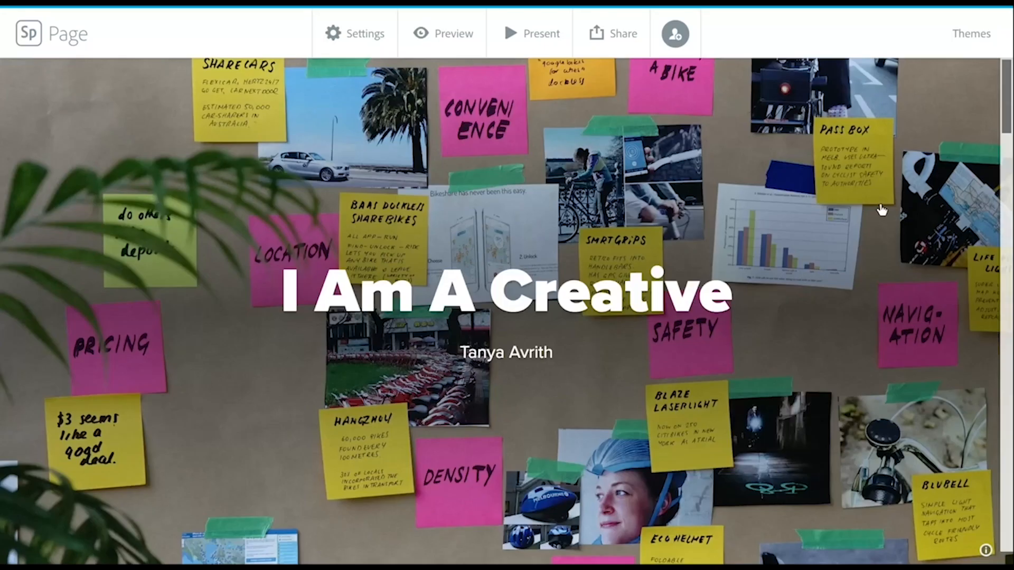